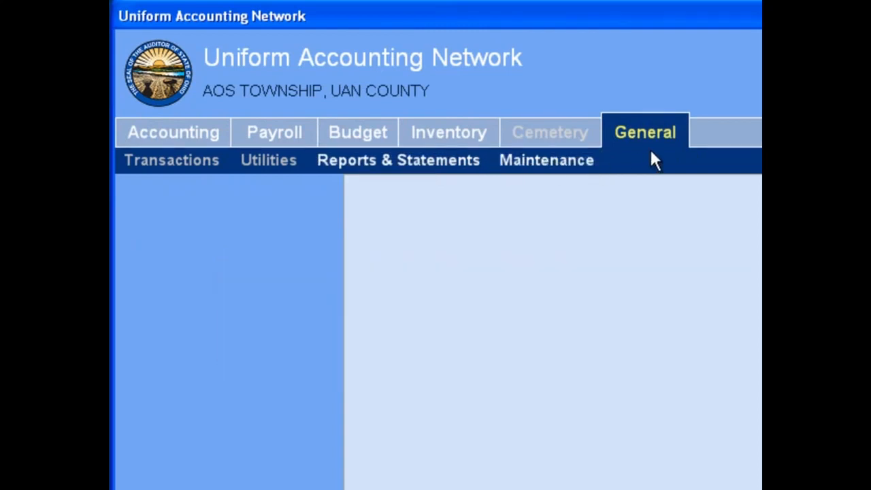
# Compare the General and Accounting modules' menu options, and review Accounting's transactions, utilities, reports and maintenance functions.
pyautogui.click(187, 140)
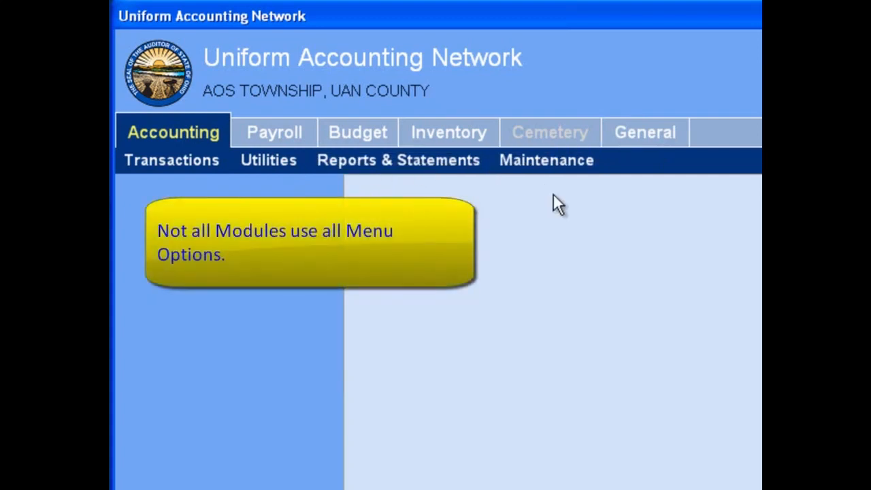
pyautogui.click(651, 142)
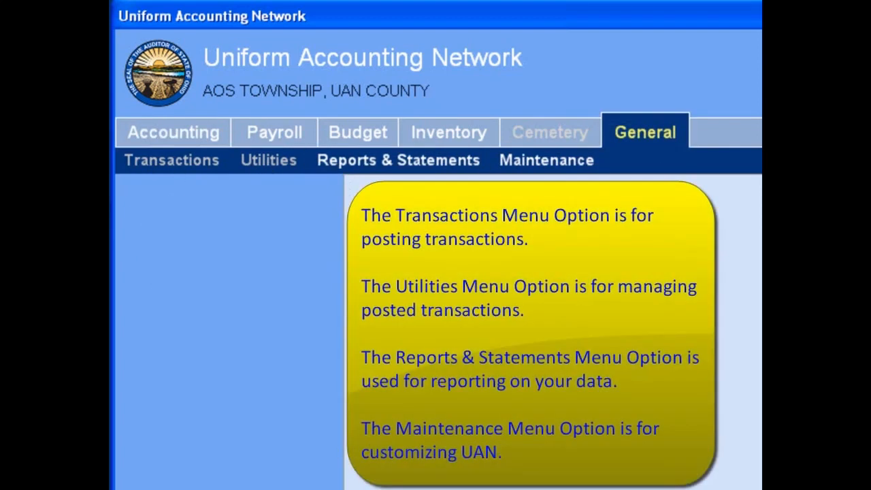
pyautogui.click(189, 143)
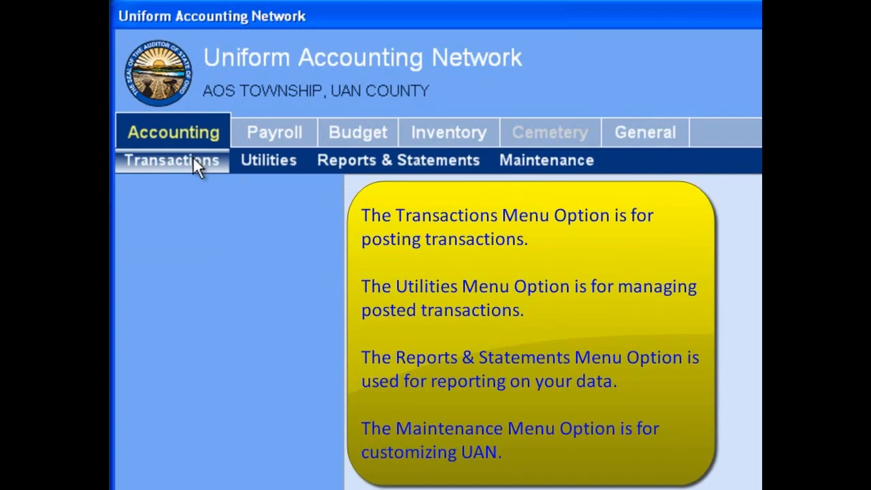
pyautogui.click(192, 156)
pyautogui.click(259, 165)
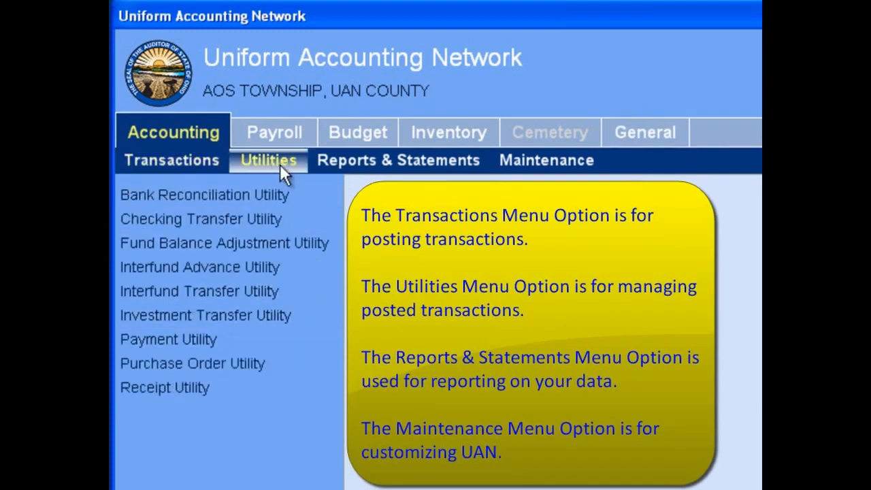
pyautogui.click(358, 164)
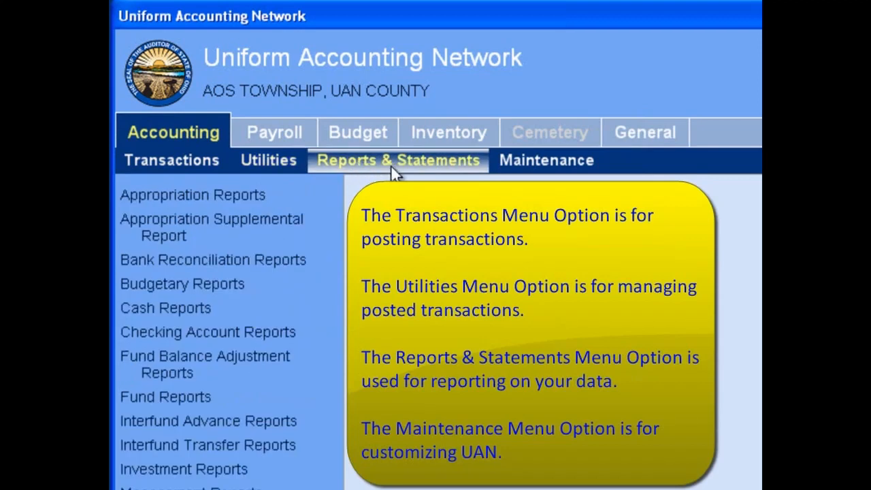
pyautogui.click(508, 172)
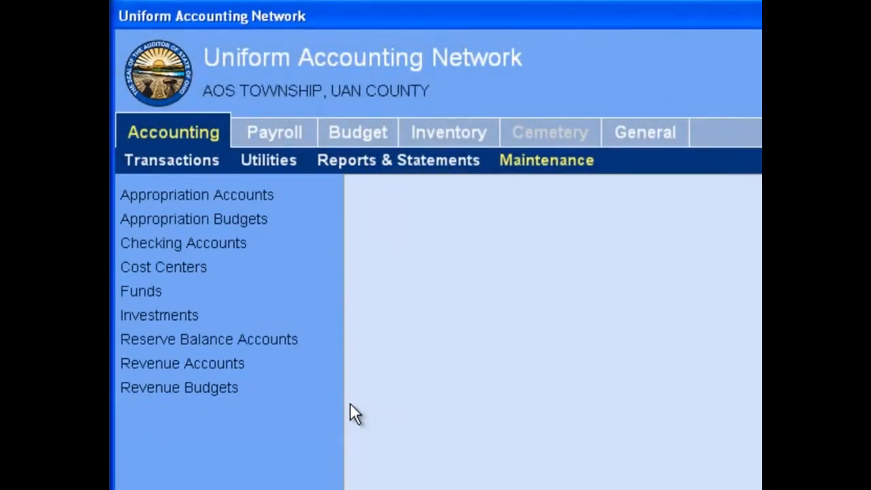
# Return to the Accounting module and list its transaction functions.
pyautogui.click(172, 143)
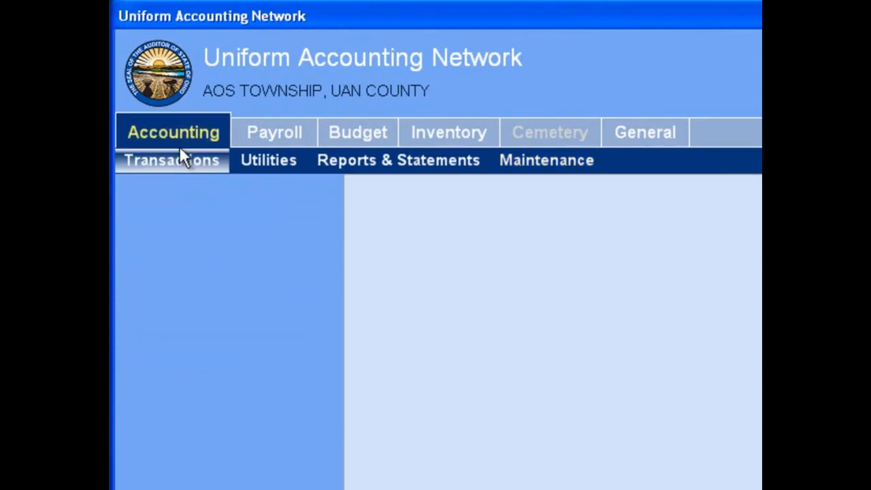
pyautogui.click(179, 162)
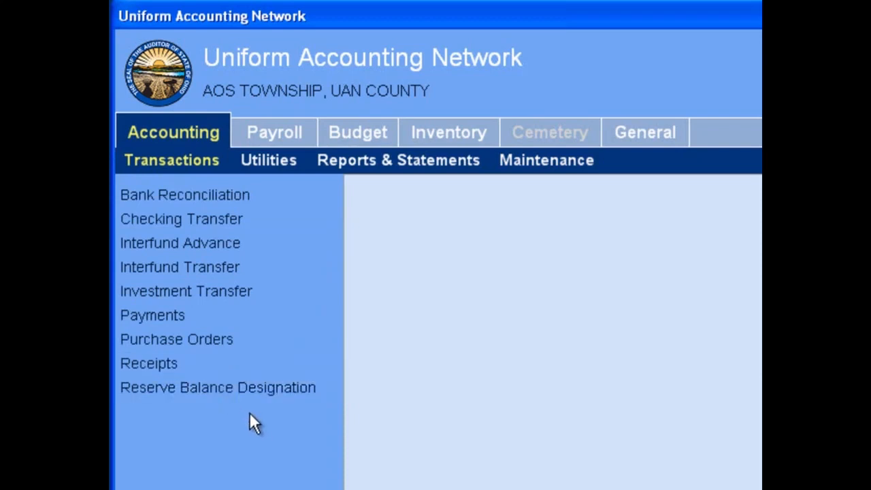
pyautogui.click(225, 348)
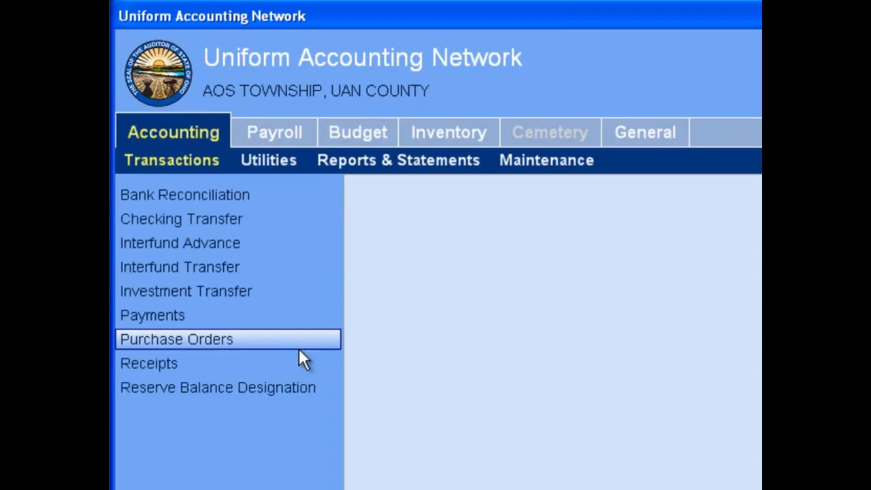
pyautogui.click(252, 339)
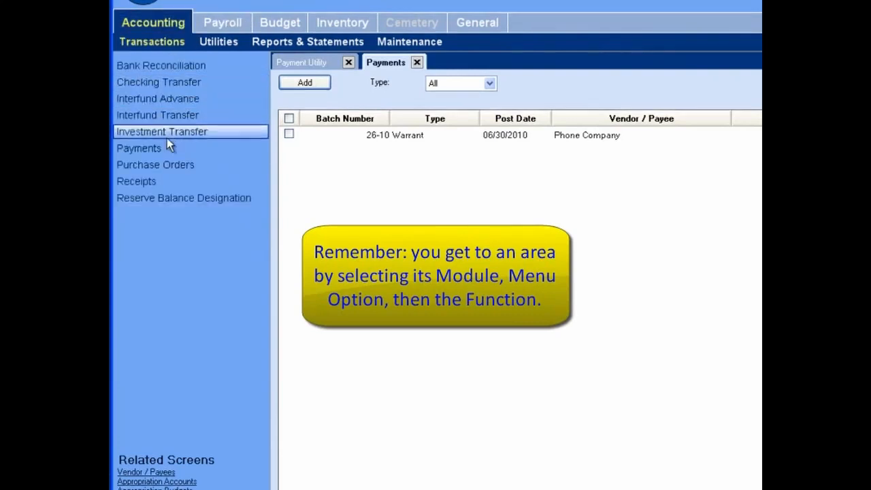
# Open Purchase Orders alongside the other open screens, and switch back through Payments to Payment Utility.
pyautogui.click(168, 165)
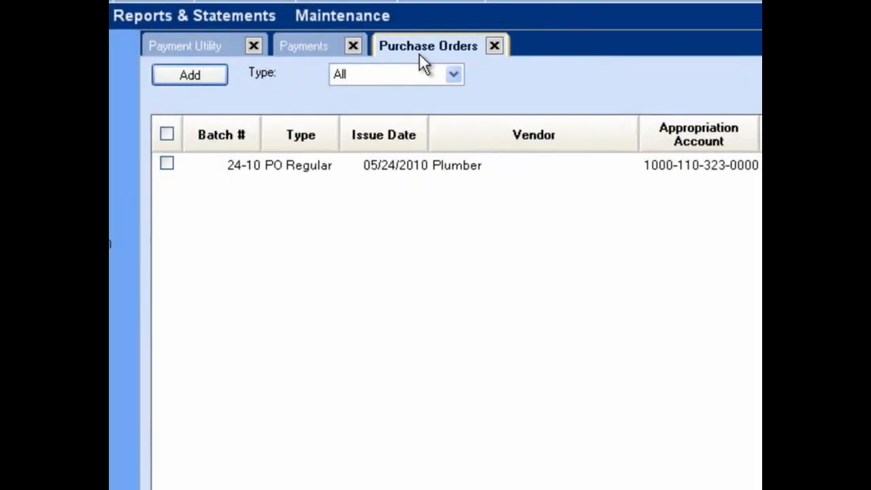
pyautogui.click(308, 51)
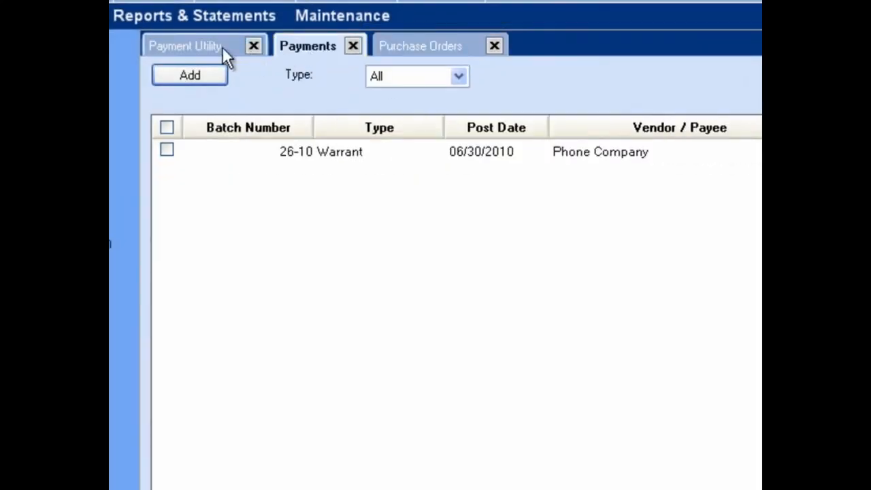
pyautogui.click(194, 46)
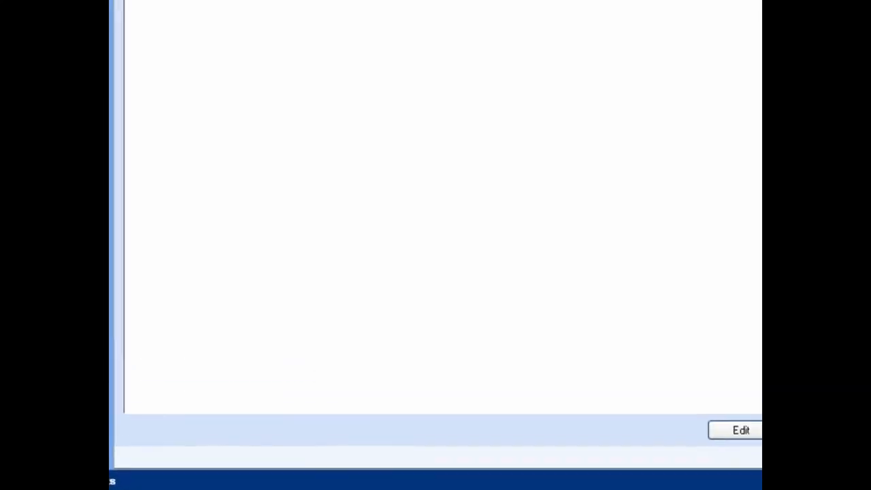
pyautogui.click(163, 17)
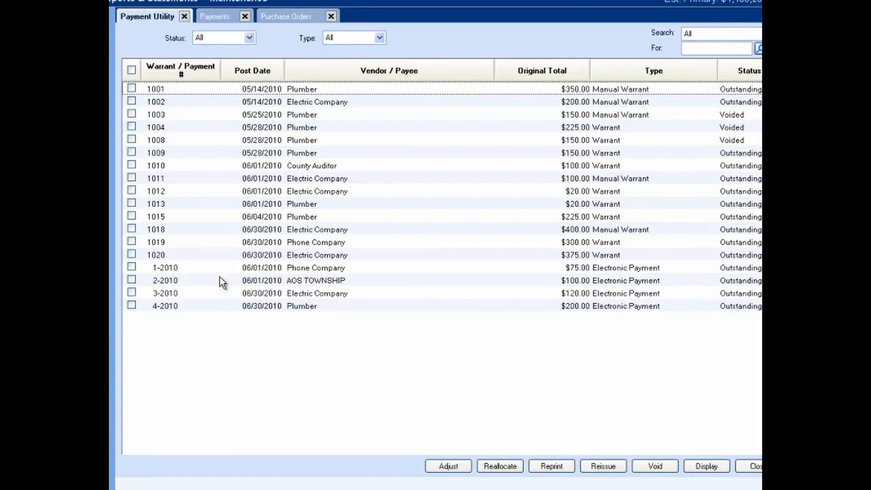
# Sort the Payment Utility list by warrant / payment number in descending order.
pyautogui.click(289, 319)
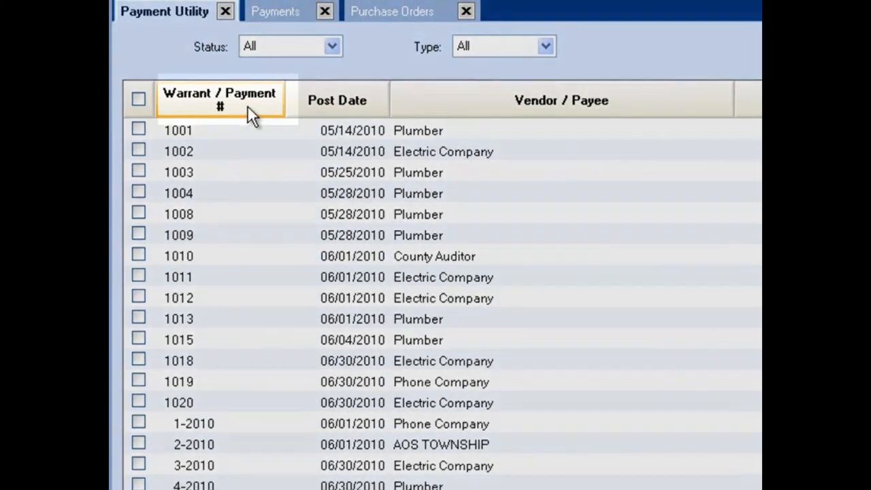
pyautogui.click(247, 106)
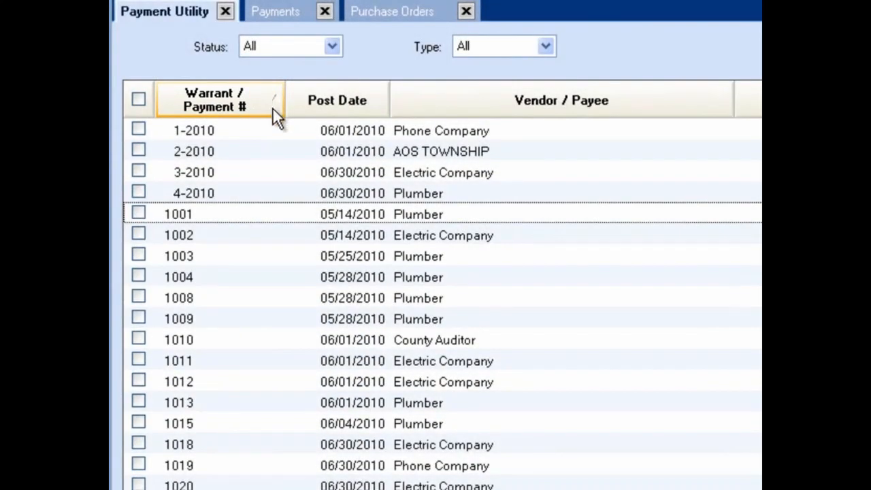
pyautogui.click(272, 107)
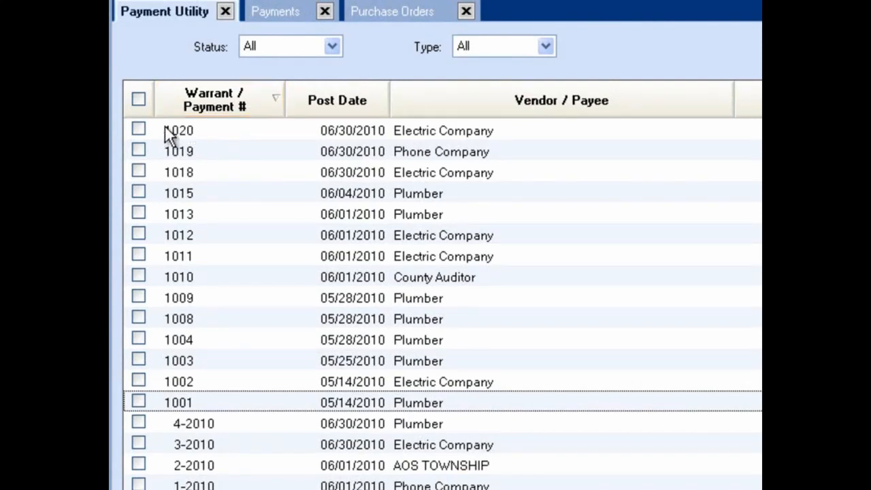
# Select the first payment, extend the selection to every payment in the list, and clear it again.
pyautogui.click(139, 128)
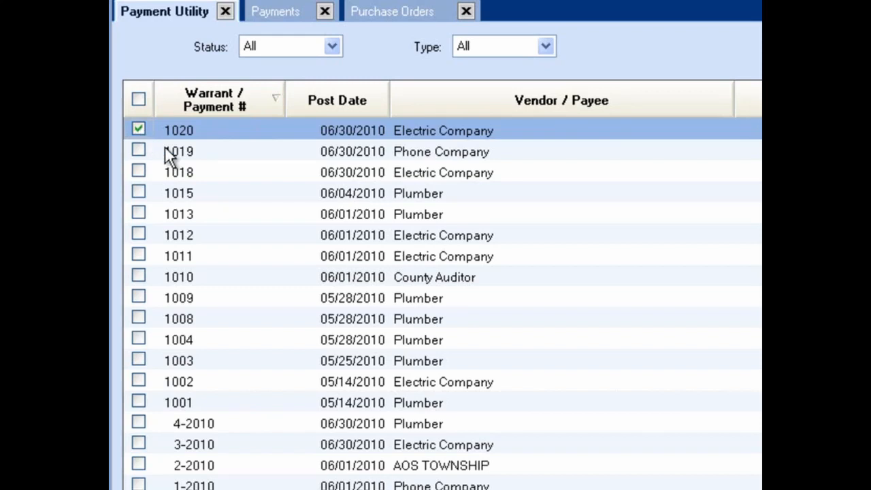
pyautogui.click(139, 99)
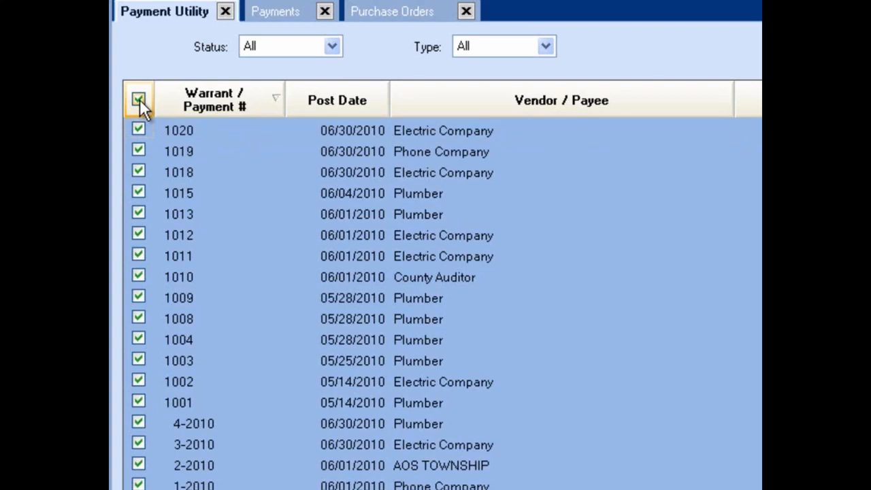
pyautogui.click(139, 99)
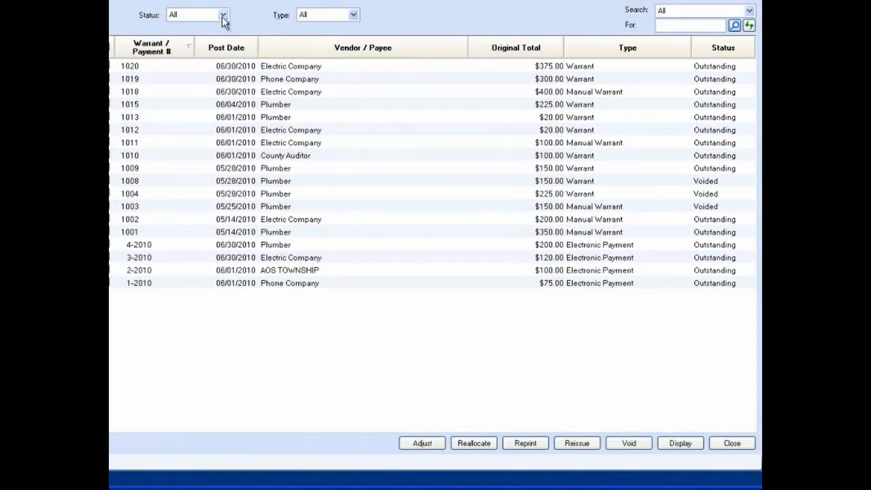
# Filter the payment list to status Outstanding and type Warrant.
pyautogui.click(223, 16)
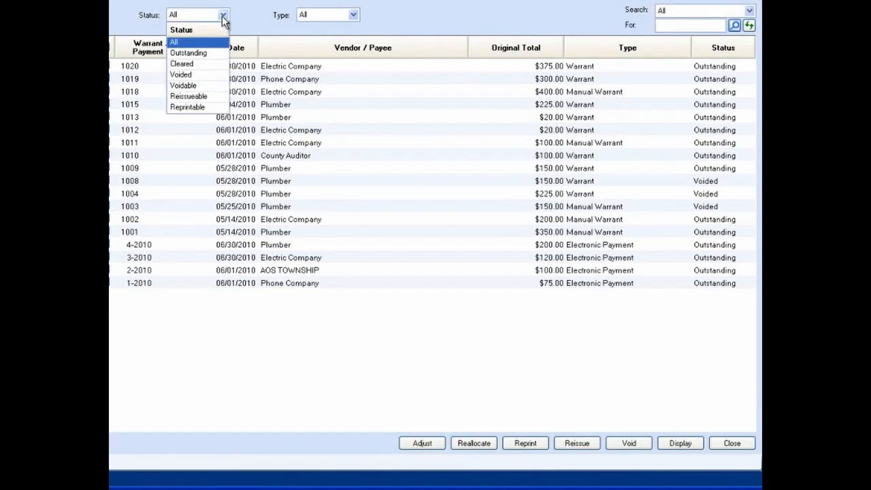
pyautogui.click(215, 56)
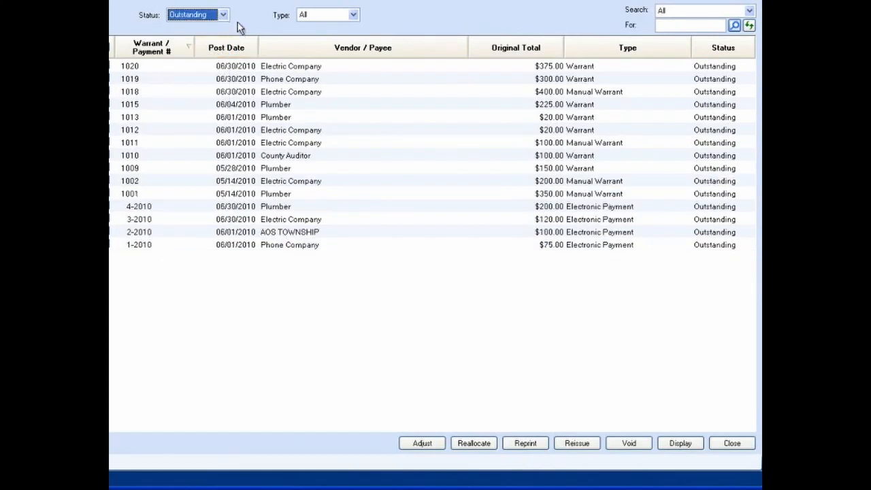
pyautogui.click(353, 15)
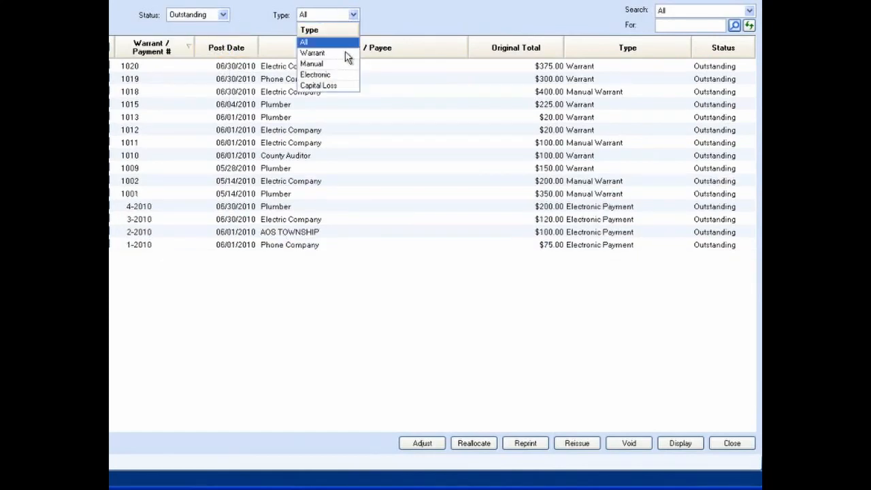
pyautogui.click(344, 54)
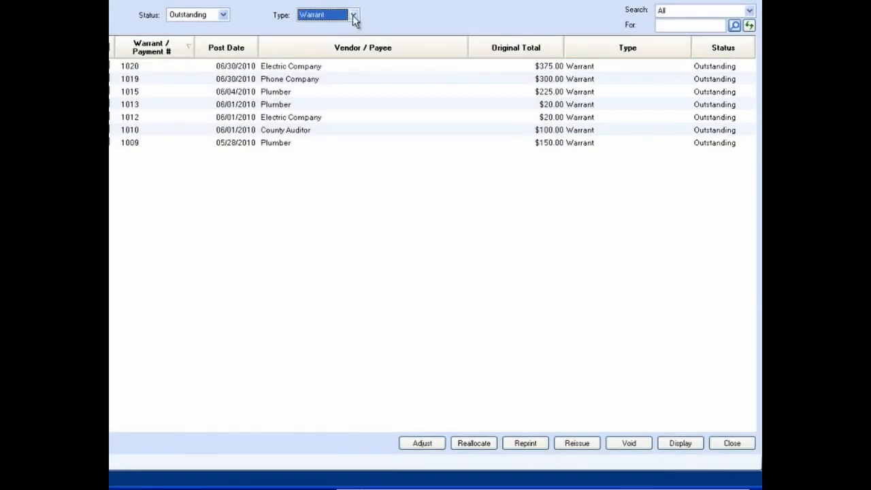
# Reset the payment list's type and status filters to All.
pyautogui.click(352, 15)
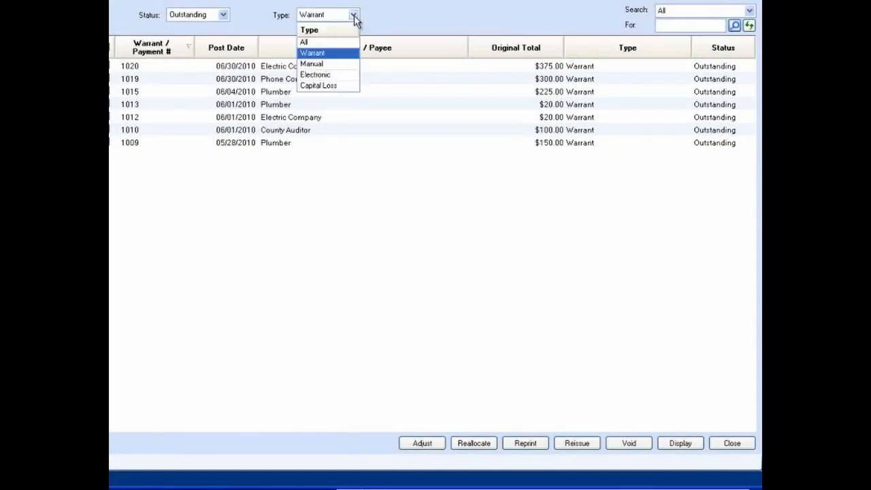
pyautogui.click(332, 42)
pyautogui.click(223, 14)
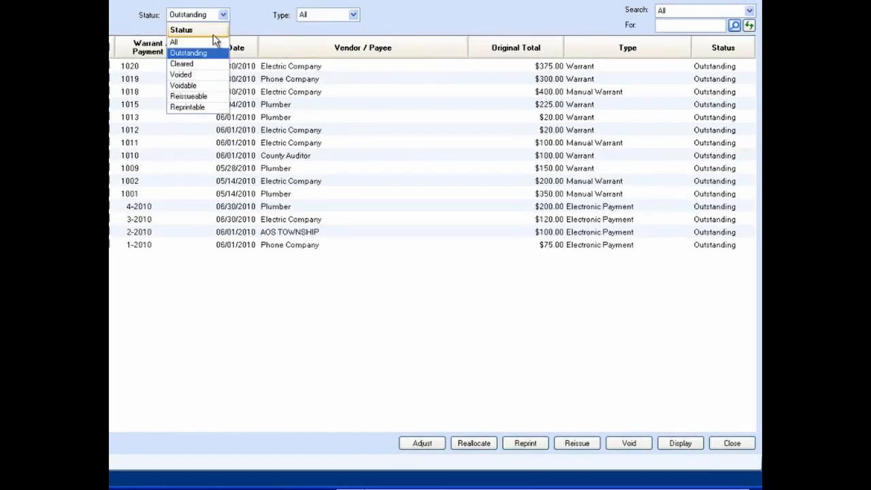
pyautogui.click(208, 41)
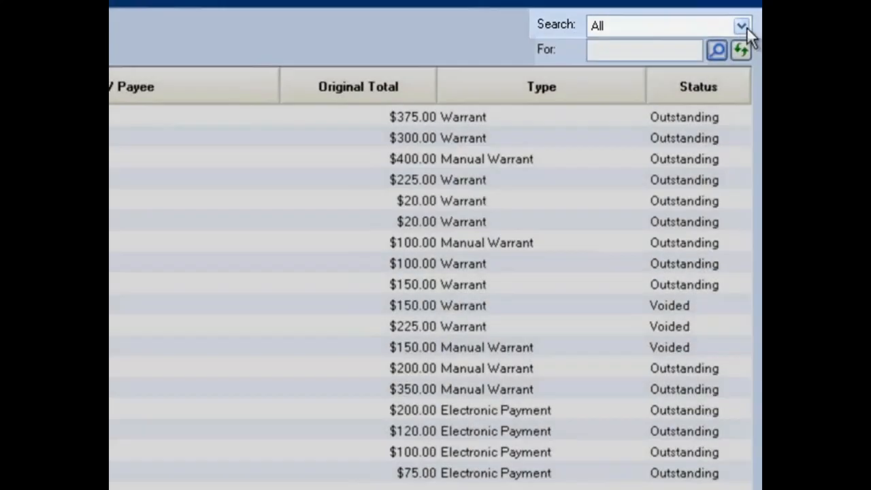
pyautogui.click(741, 27)
pyautogui.click(749, 29)
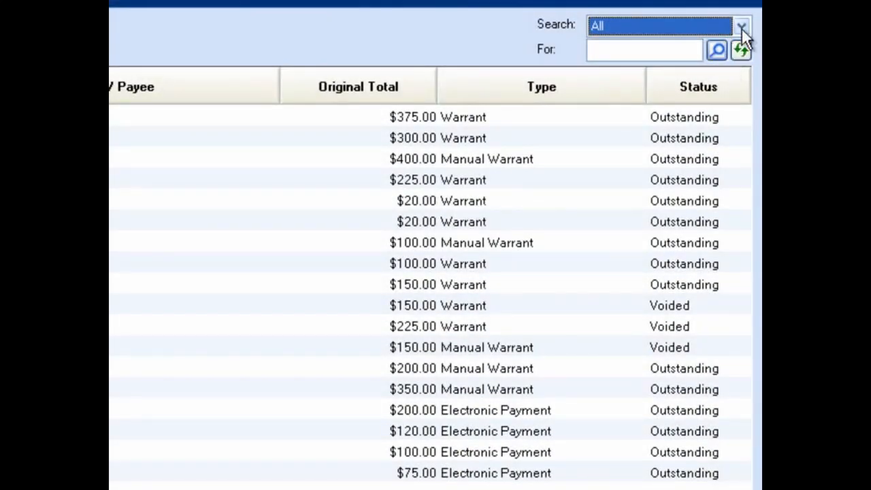
pyautogui.click(742, 26)
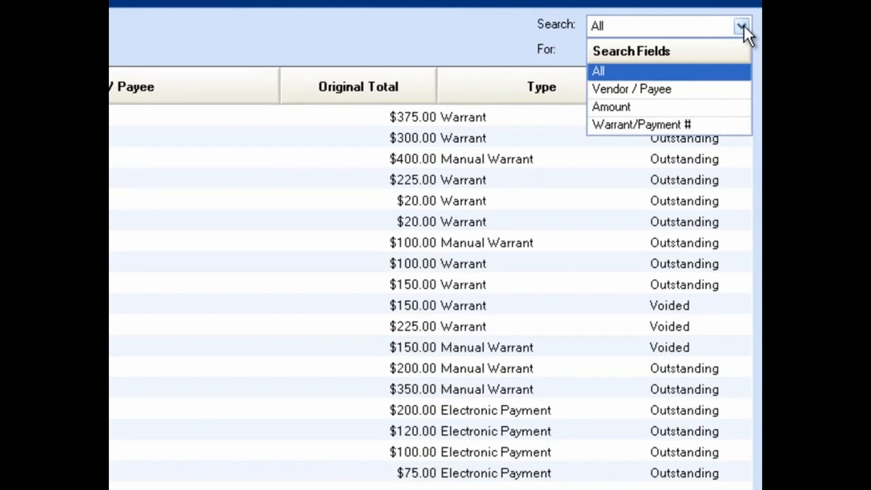
pyautogui.click(744, 27)
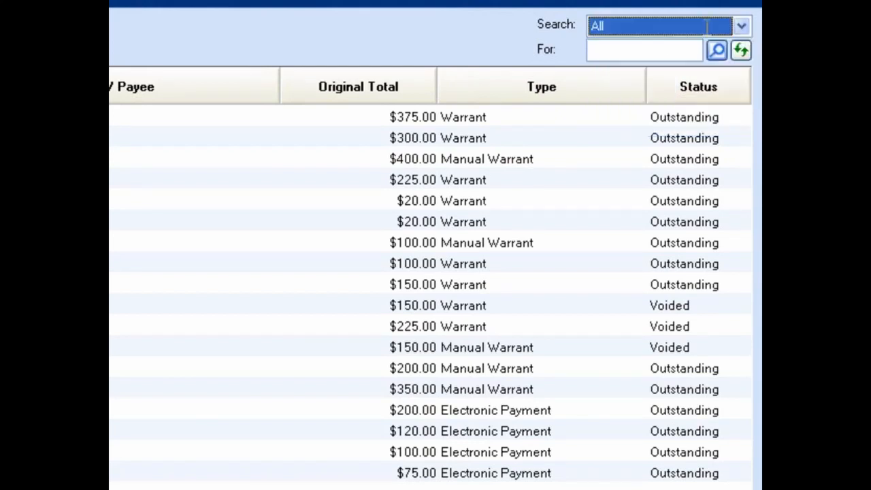
pyautogui.click(647, 49)
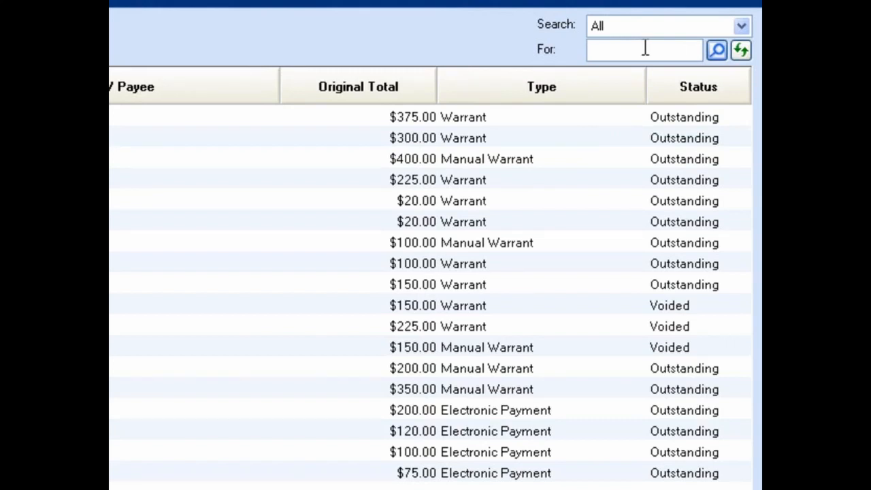
# Search the payment list by Vendor / Payee for "electric".
pyautogui.click(742, 24)
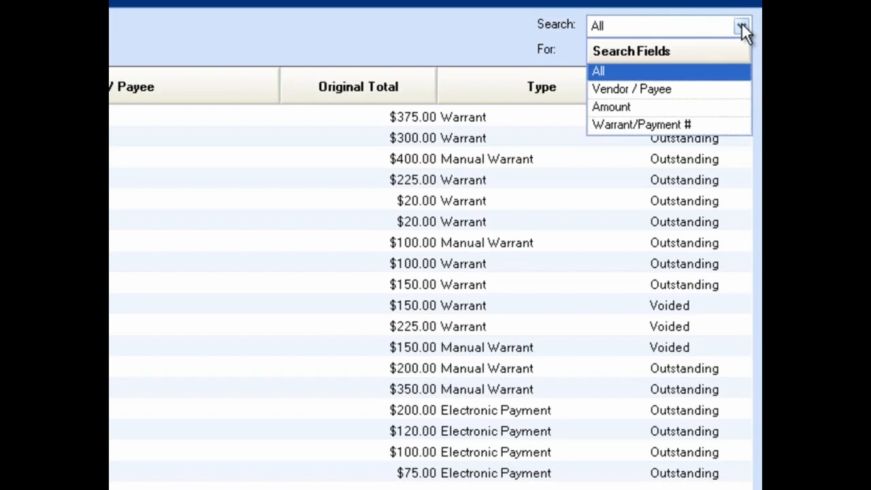
pyautogui.click(666, 89)
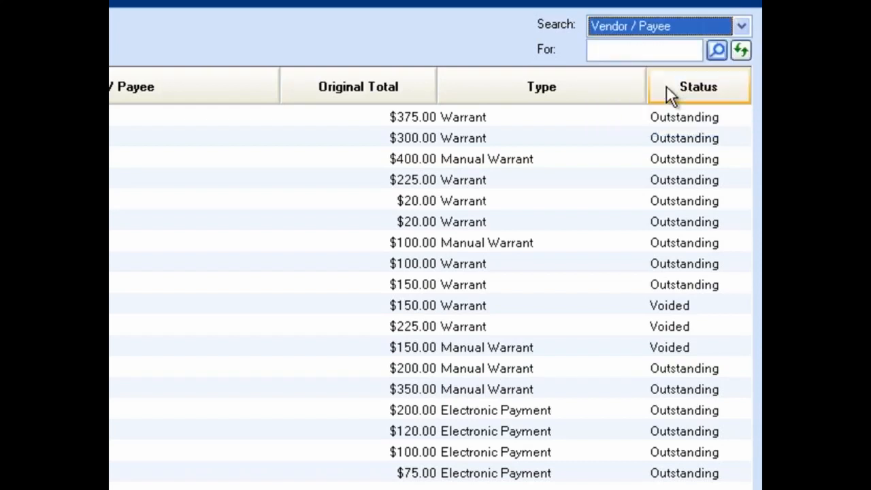
pyautogui.click(620, 51)
pyautogui.write('electric')
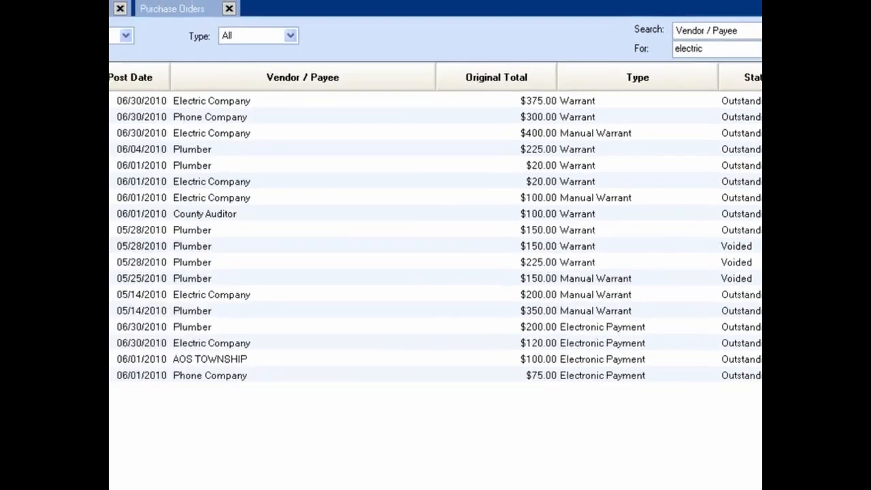
pyautogui.click(721, 50)
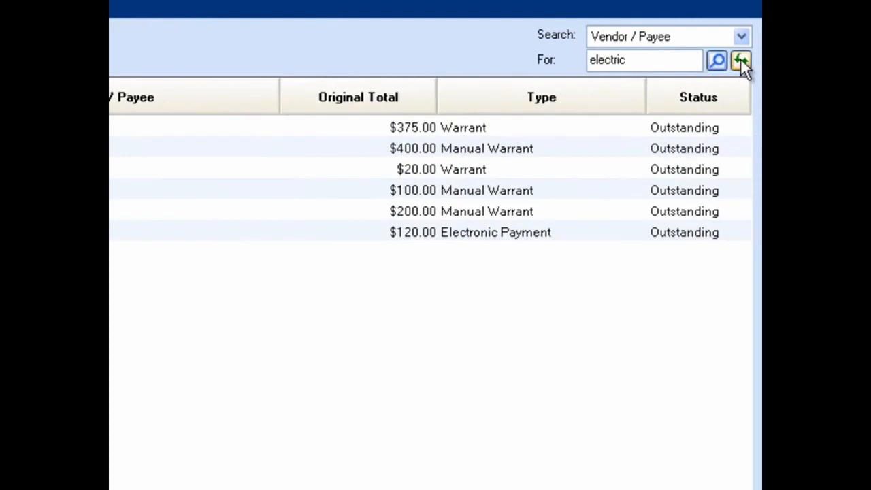
# Clear the vendor search and filter the payment list to type Warrant.
pyautogui.click(741, 61)
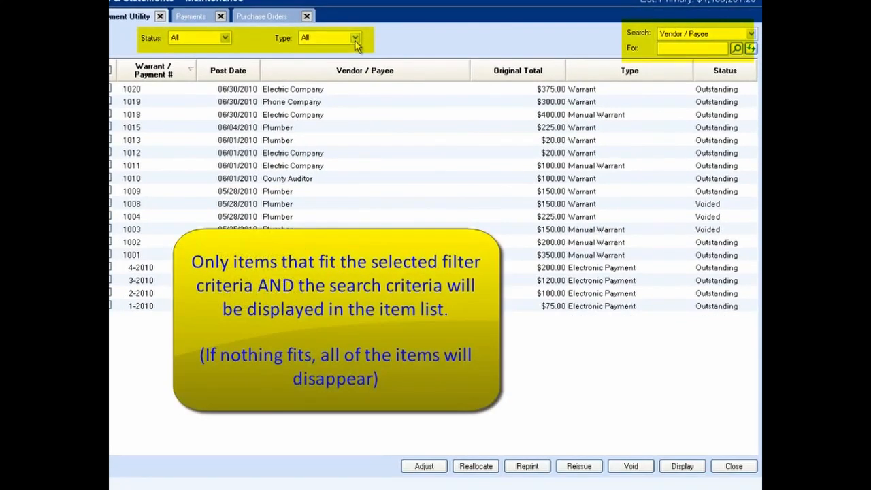
pyautogui.click(355, 38)
pyautogui.click(346, 76)
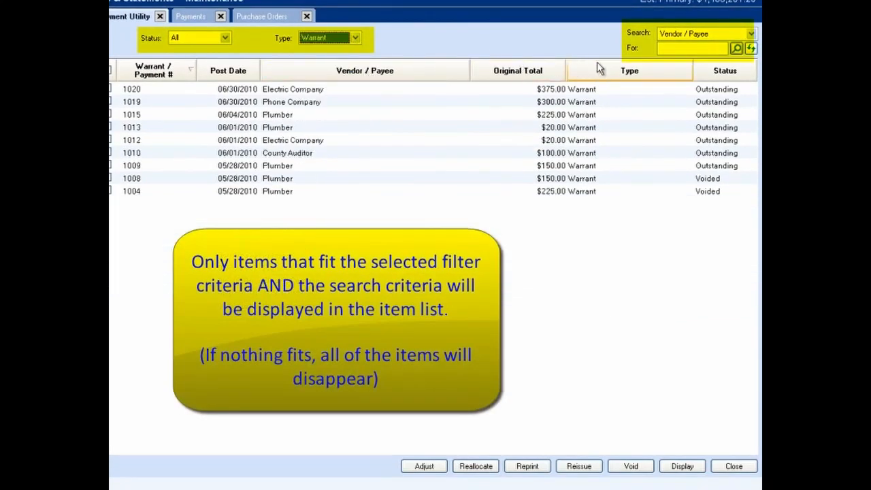
# Search the Warrant payments by Vendor / Payee for "electric".
pyautogui.click(680, 49)
pyautogui.write('e')
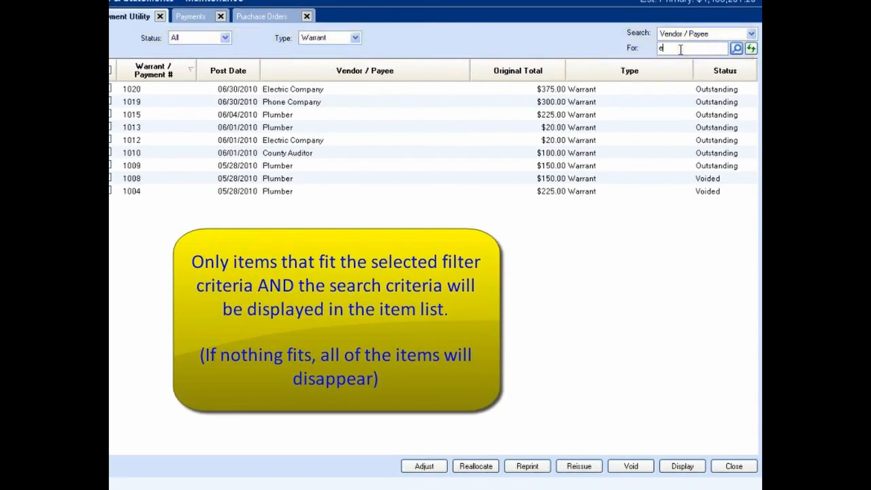
pyautogui.write('lectric')
pyautogui.click(736, 49)
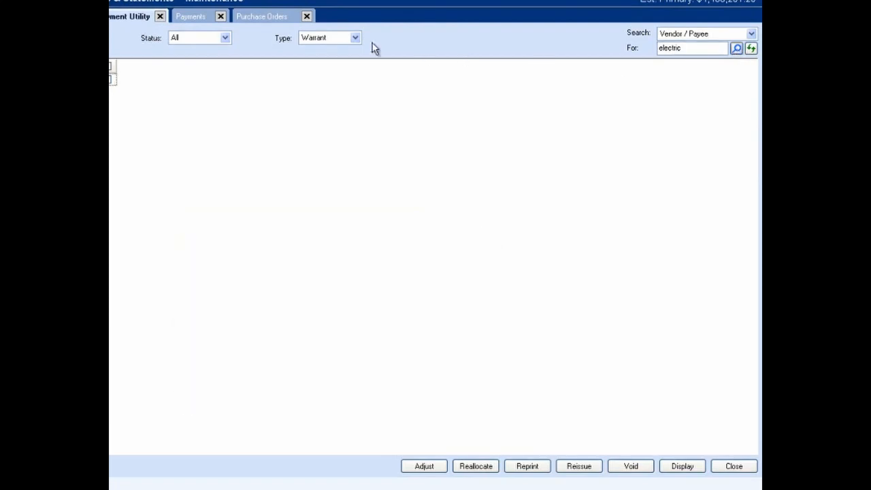
# Switch to Purchase Orders and open the Plumber purchase order for editing.
pyautogui.click(416, 25)
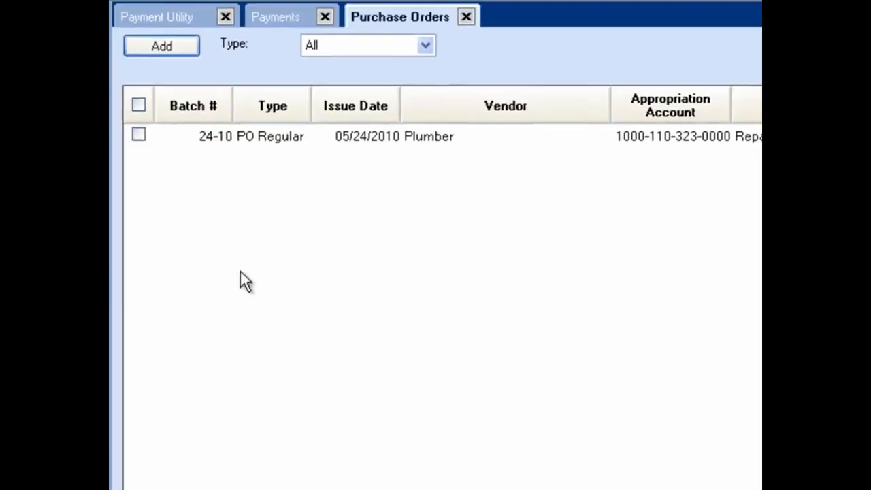
pyautogui.click(141, 136)
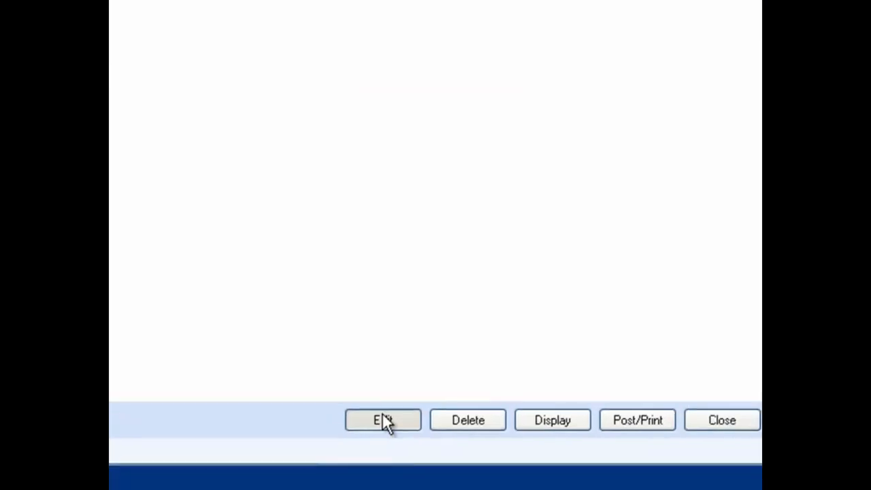
pyautogui.click(374, 412)
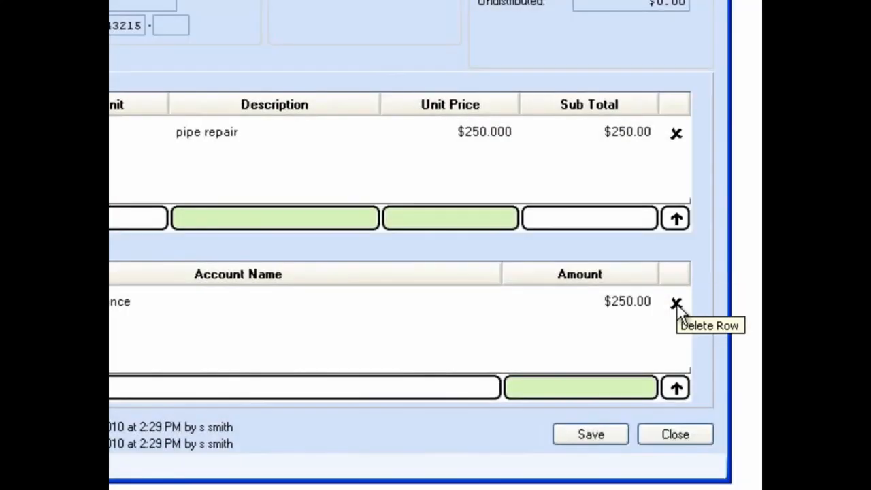
pyautogui.click(676, 304)
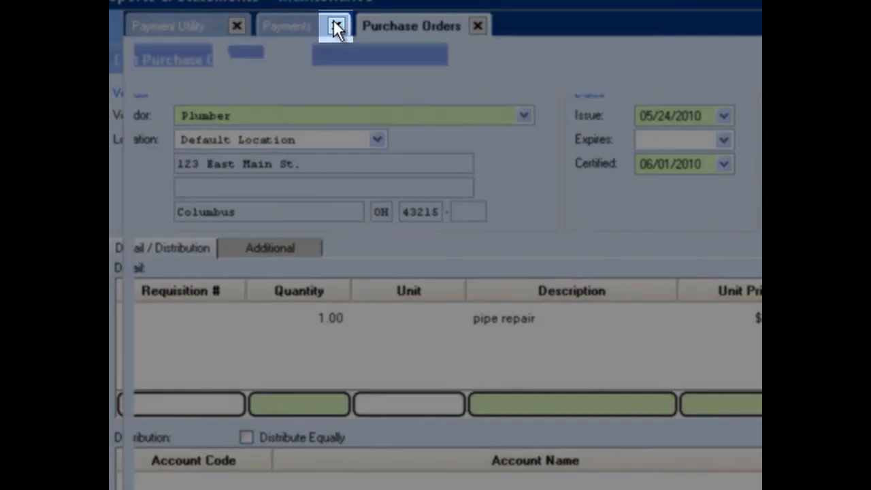
# Close the Payments screen and open the Checking Transfer, Fund Balance Adjustment, Interfund Transfer, Investment Transfer and Bank Reconciliation utilities.
pyautogui.click(336, 26)
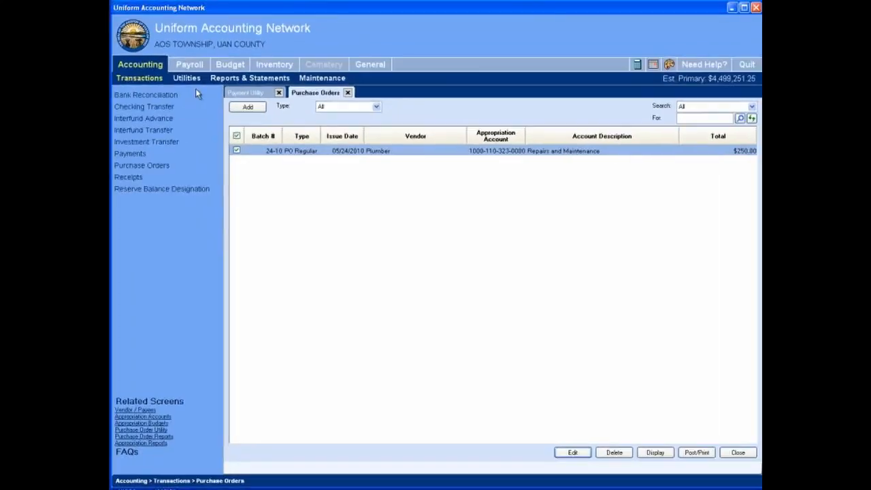
pyautogui.click(185, 106)
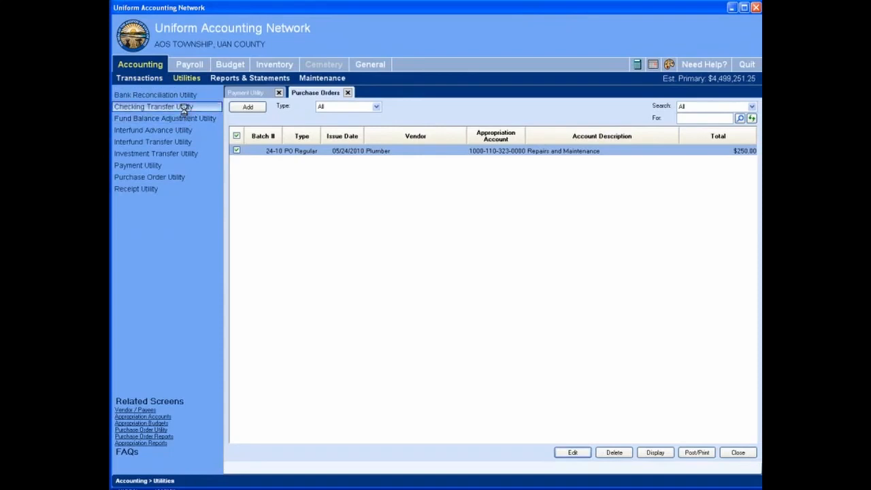
pyautogui.click(185, 118)
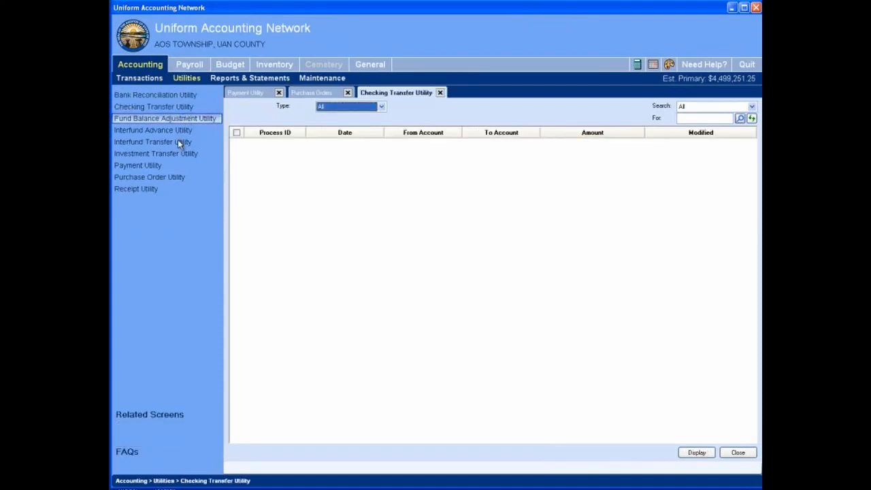
pyautogui.click(178, 141)
pyautogui.click(175, 153)
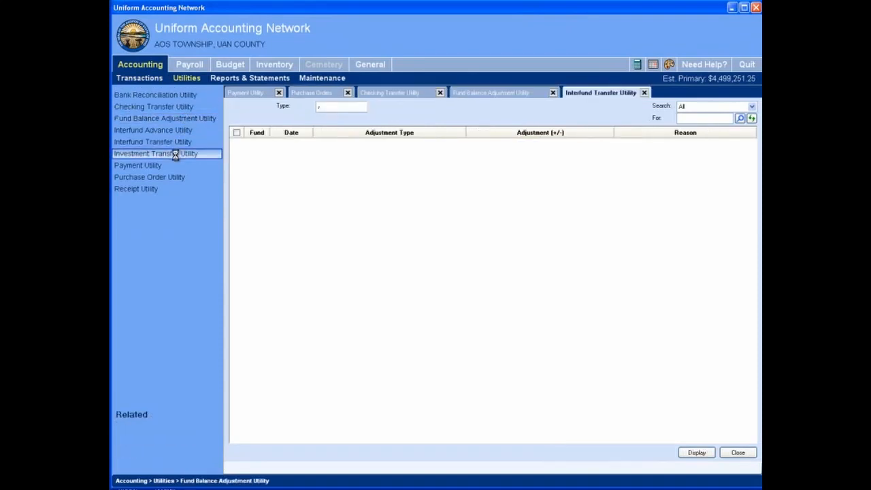
pyautogui.click(179, 106)
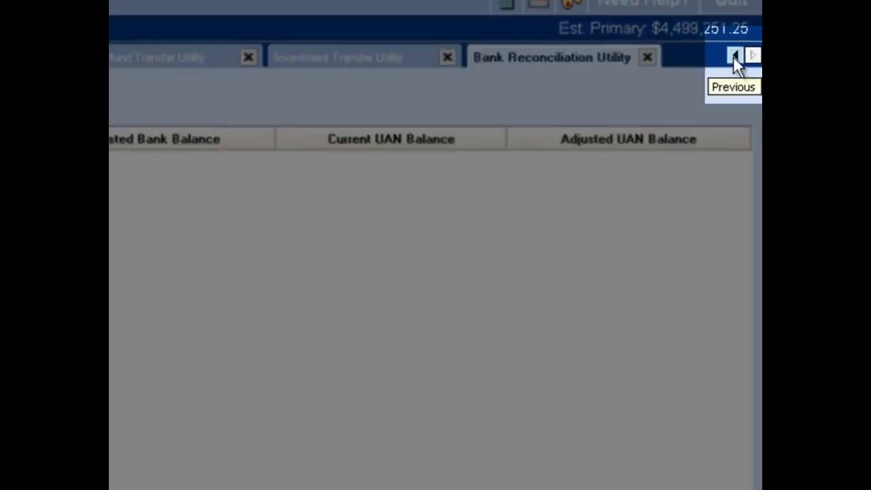
pyautogui.click(734, 57)
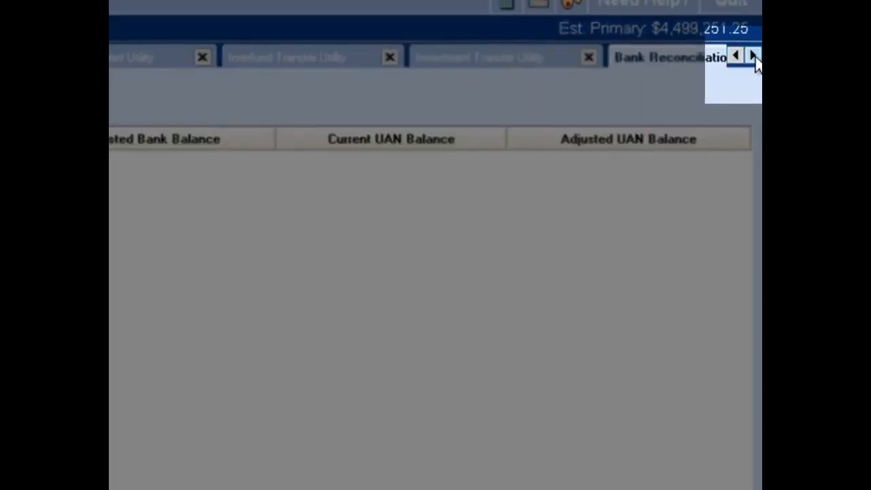
pyautogui.click(753, 57)
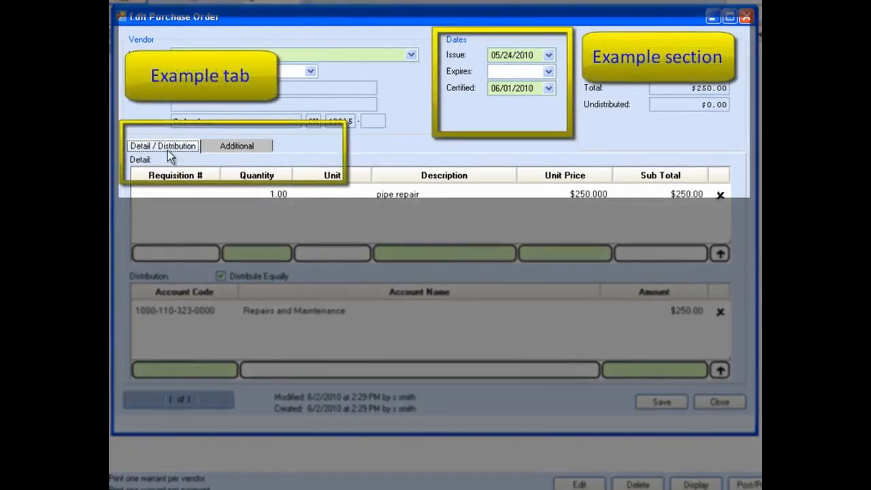
# View the purchase order's Additional information and the choices for its Ship To field.
pyautogui.click(227, 148)
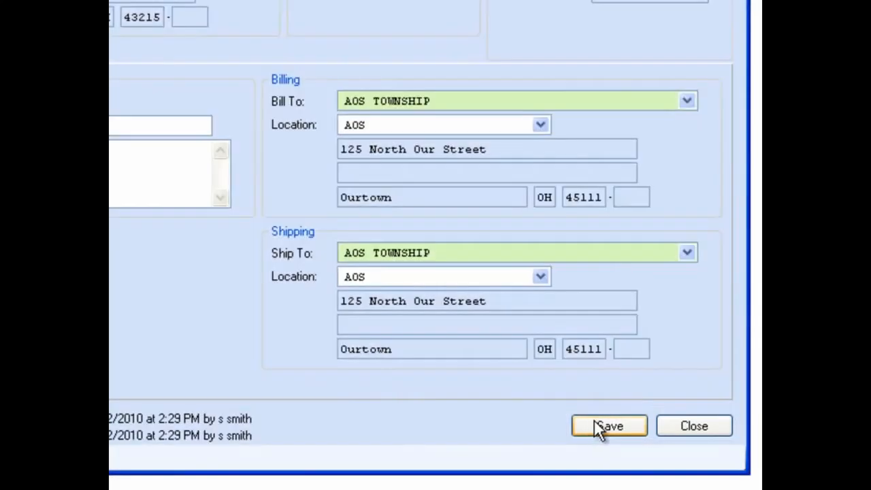
pyautogui.click(685, 252)
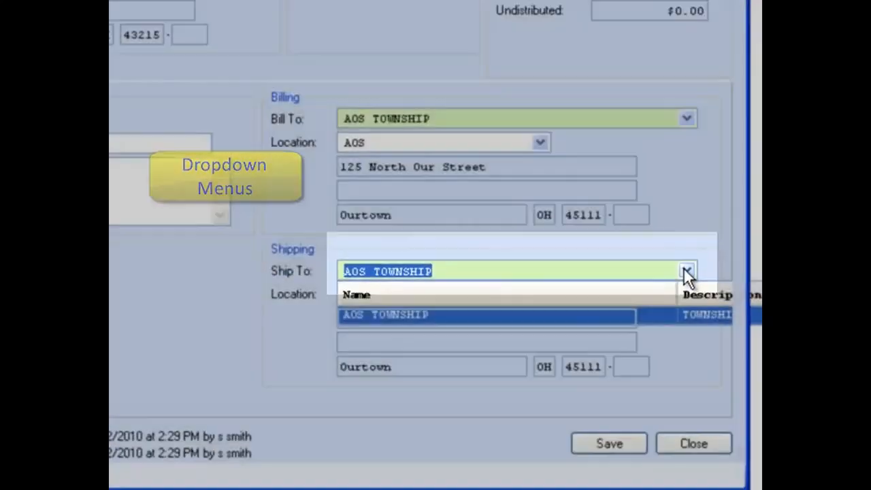
pyautogui.click(685, 272)
pyautogui.click(443, 111)
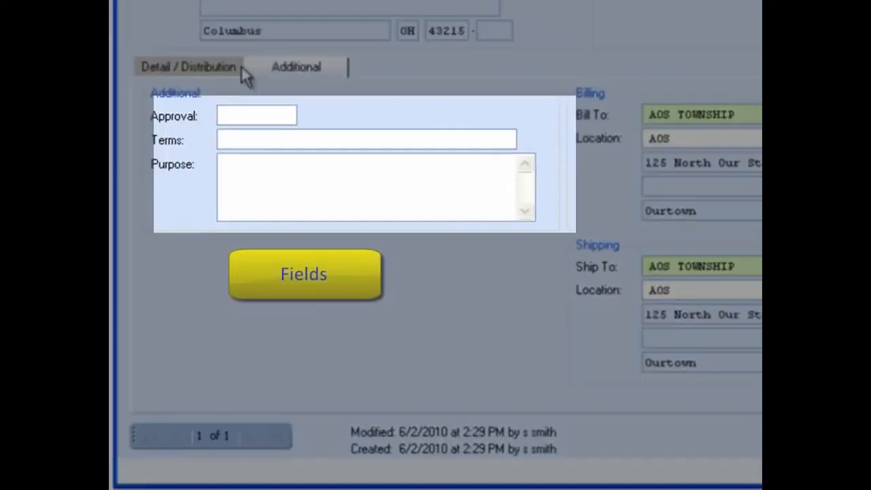
pyautogui.click(242, 111)
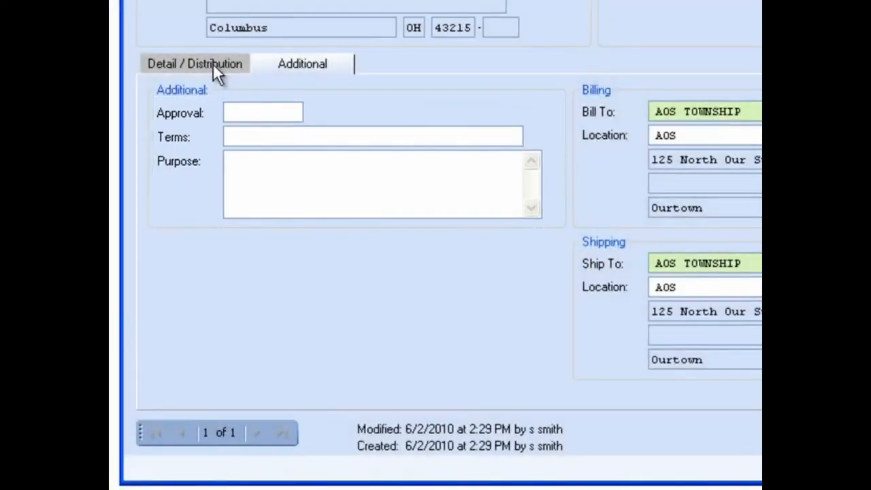
# Return to the purchase order's Detail / Distribution section and turn on Distribute Equally.
pyautogui.click(213, 64)
pyautogui.click(279, 253)
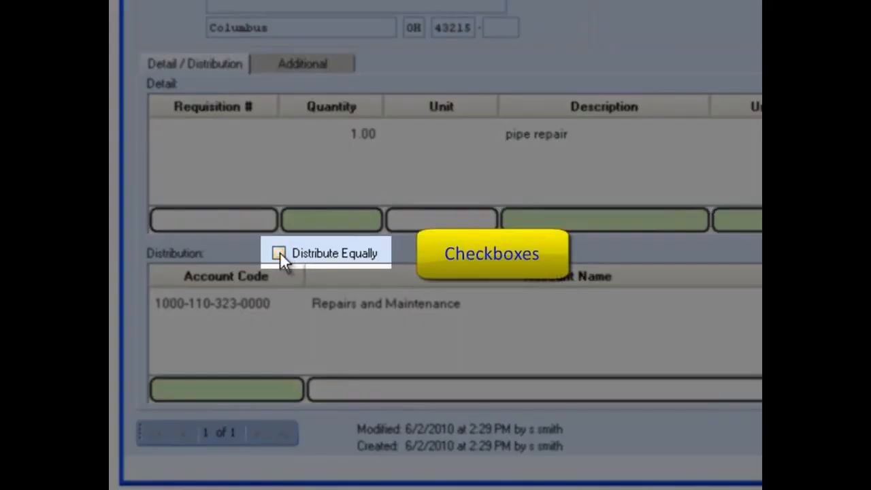
pyautogui.click(279, 253)
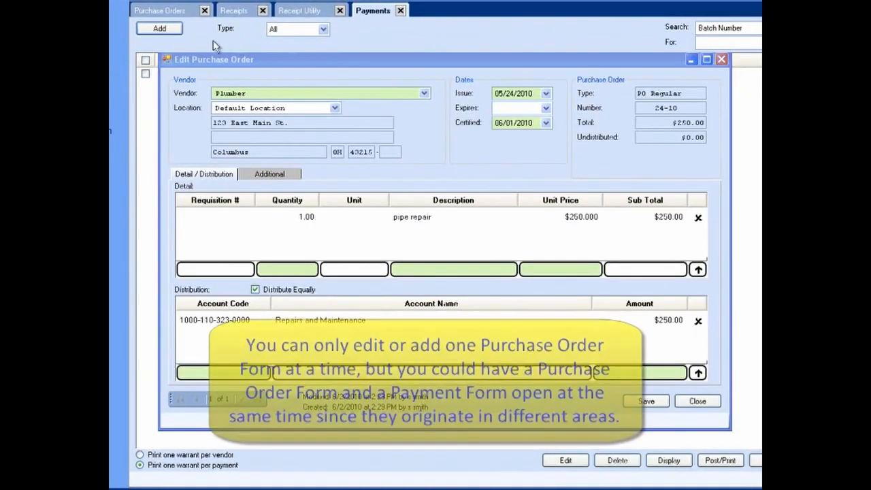
# Try to add another purchase order from the Purchase Orders screen while the edit form is open.
pyautogui.click(166, 12)
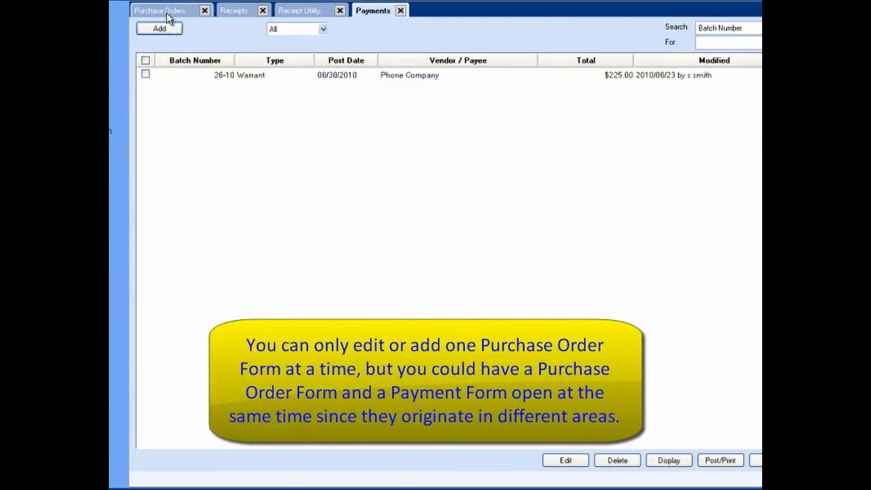
pyautogui.click(166, 32)
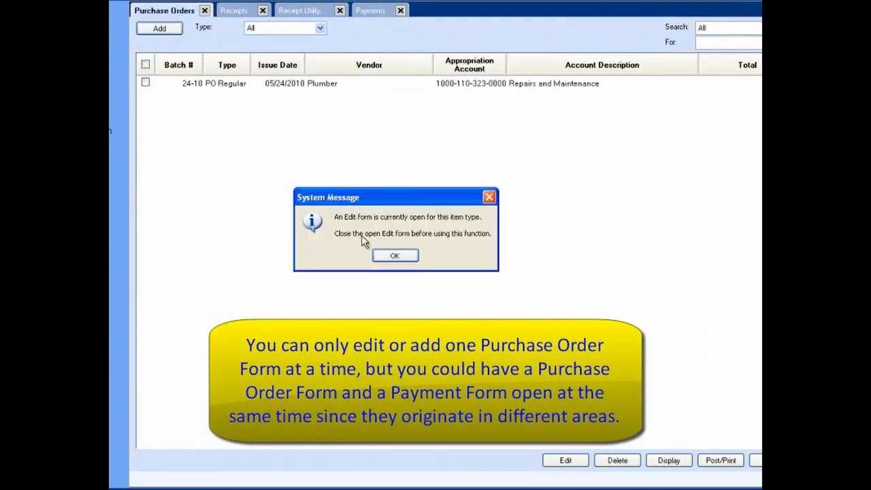
pyautogui.click(396, 257)
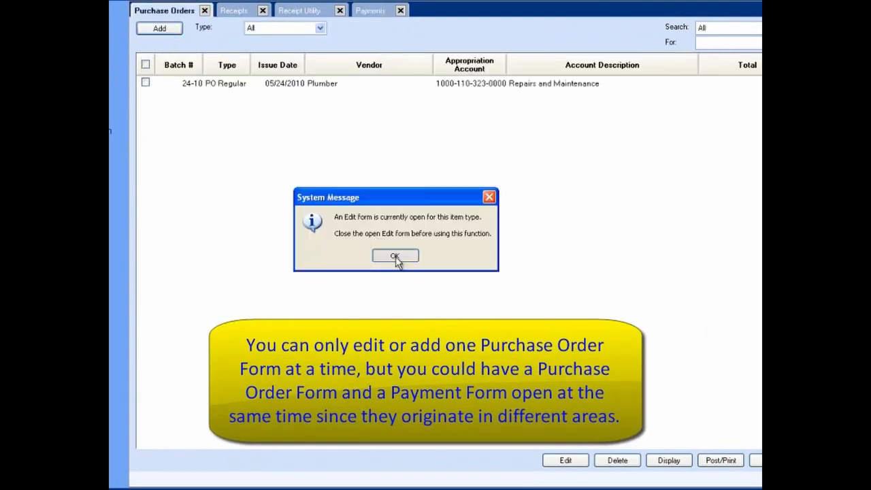
# Switch to Payments and start a new payment of type Warrant.
pyautogui.click(364, 10)
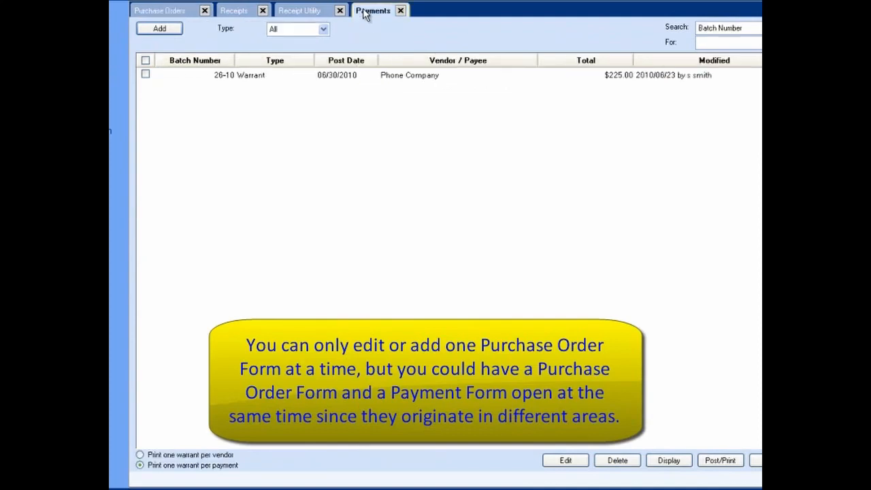
pyautogui.click(174, 30)
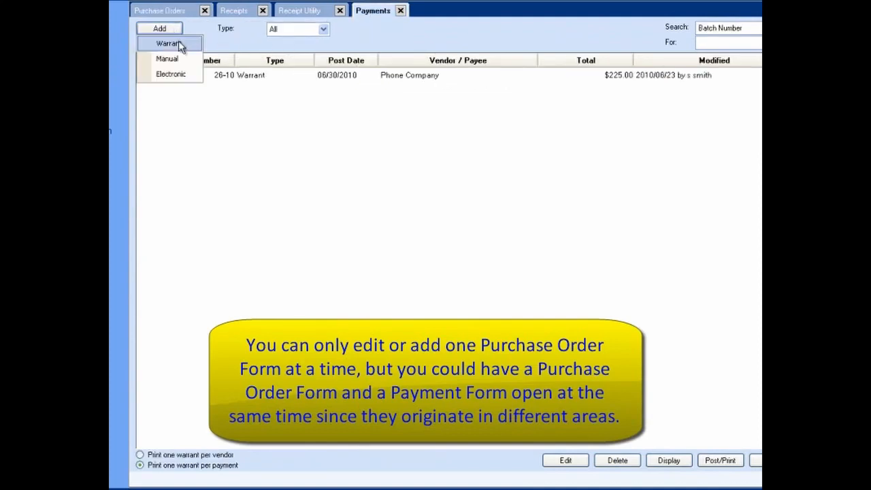
pyautogui.click(178, 40)
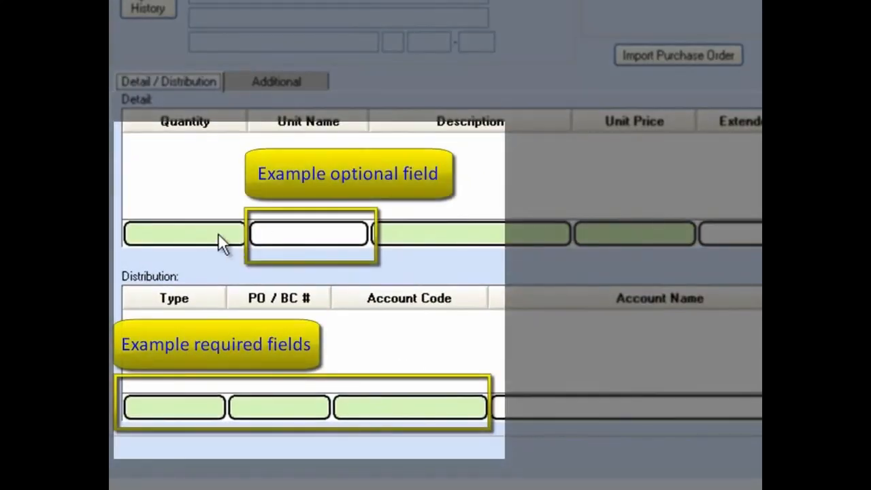
pyautogui.click(217, 232)
pyautogui.click(218, 233)
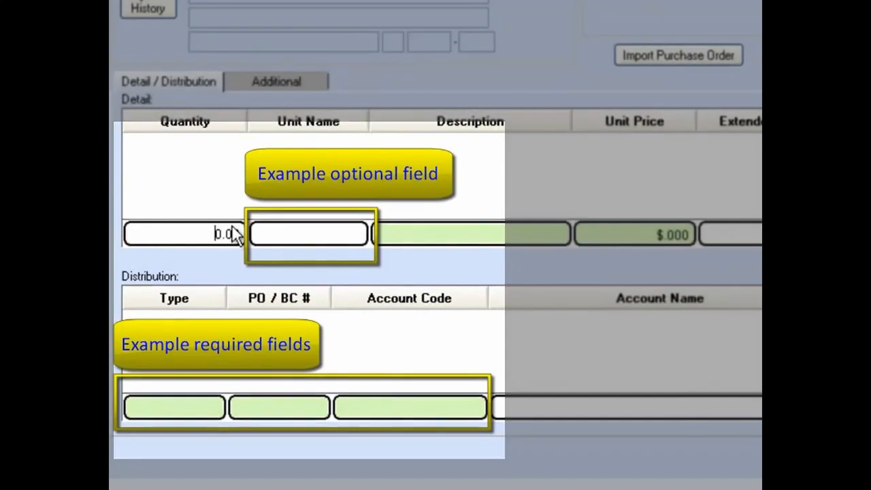
pyautogui.press('Escape')
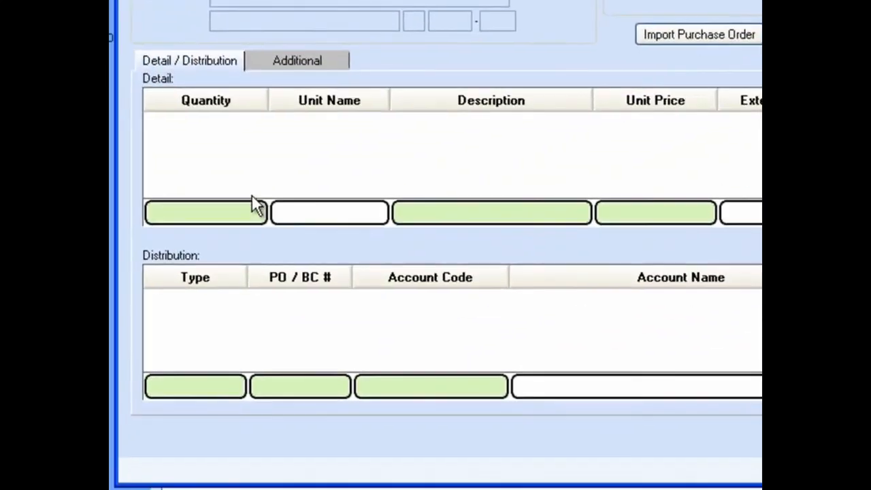
# Set the Quantity to 1 in the new payment's Detail entry row.
pyautogui.click(243, 208)
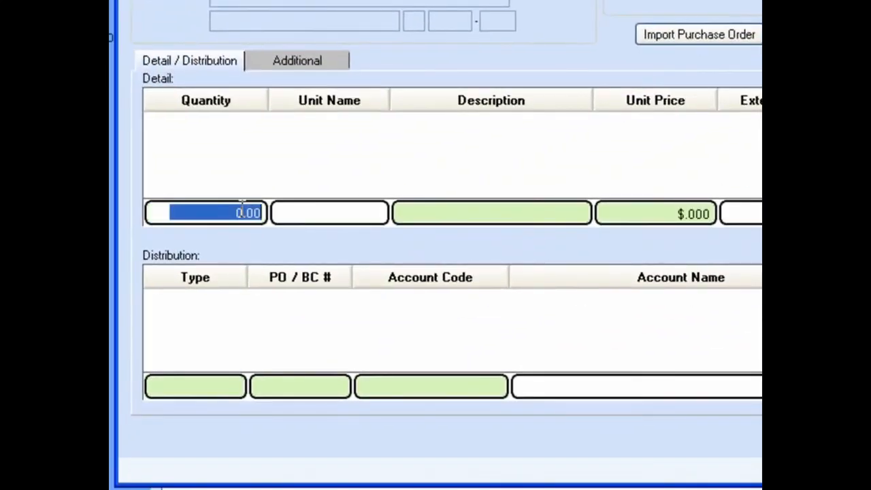
pyautogui.write('1')
pyautogui.click(321, 214)
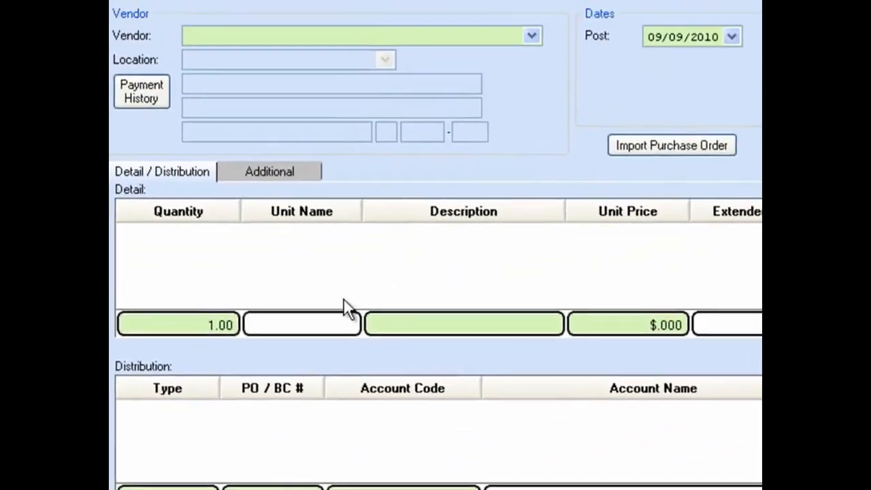
pyautogui.hotkey('shift', 'Tab')
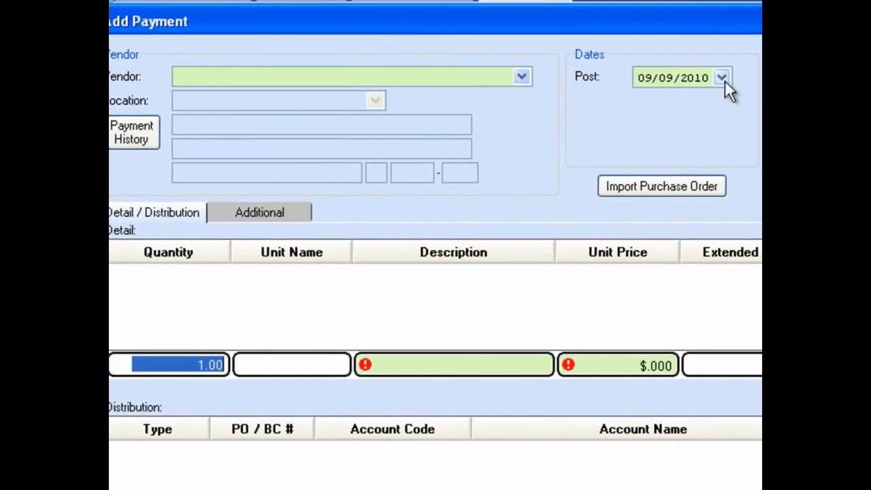
# Look at the new payment's Post date and Vendor fields, leaving their values unchosen, and move the Add Payment form slightly.
pyautogui.click(722, 78)
pyautogui.click(722, 79)
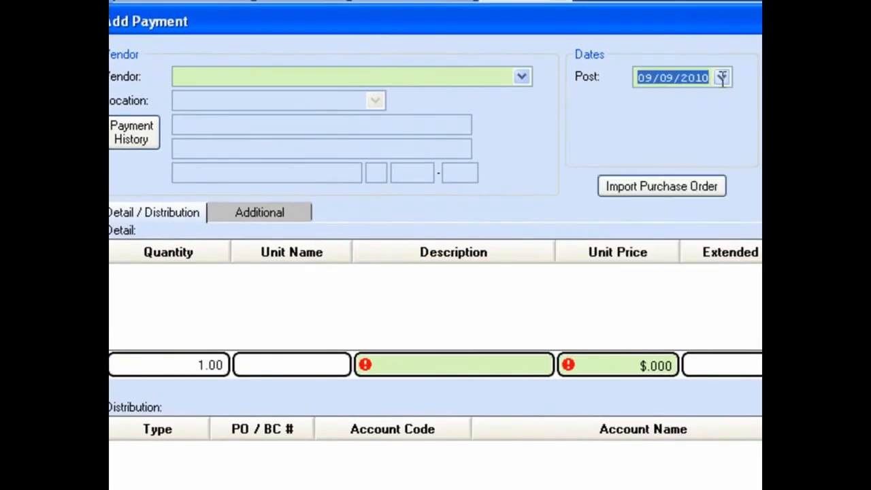
pyautogui.click(522, 78)
pyautogui.click(522, 77)
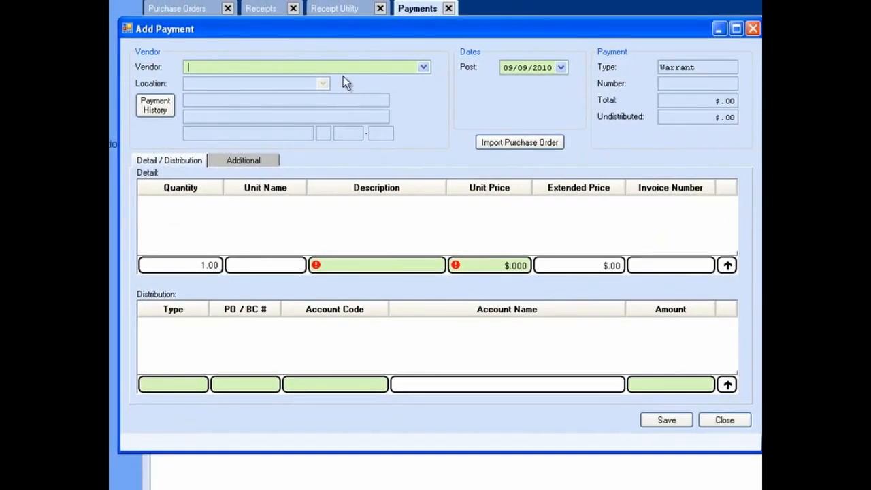
pyautogui.moveTo(343, 29); pyautogui.dragTo(349, 43)
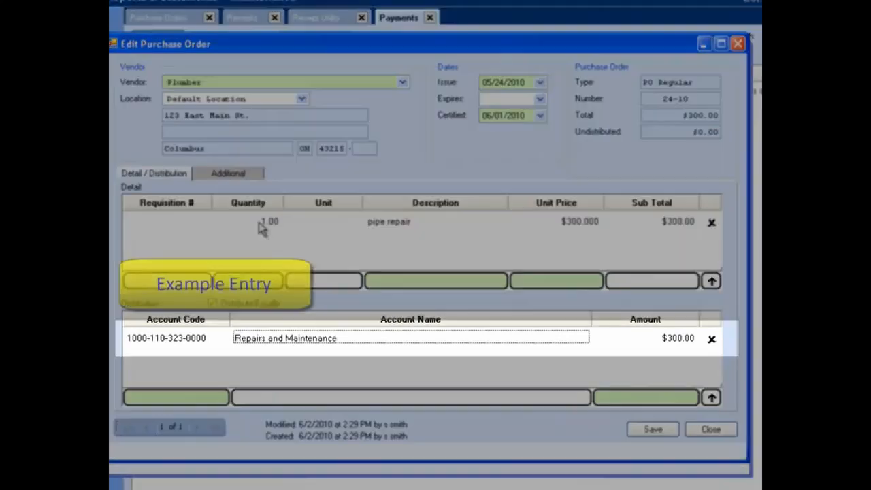
# Delete the Repairs and Maintenance line from the purchase order's Distribution.
pyautogui.click(246, 223)
pyautogui.click(393, 220)
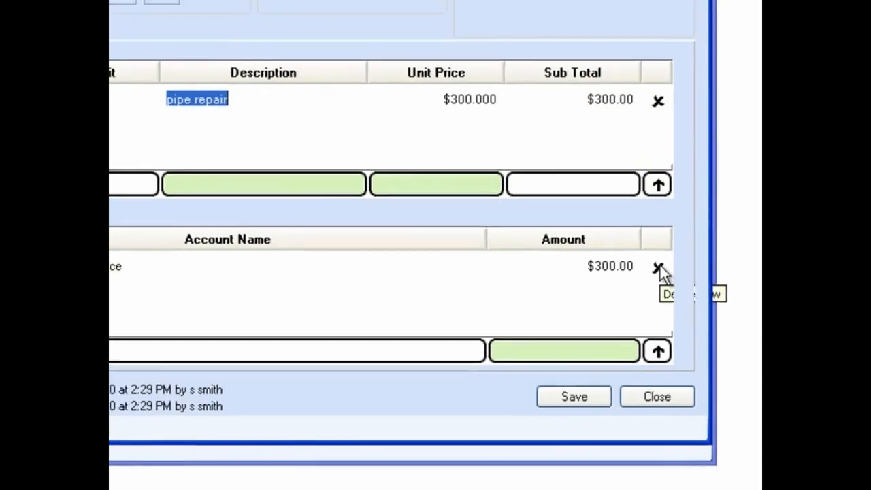
pyautogui.click(658, 267)
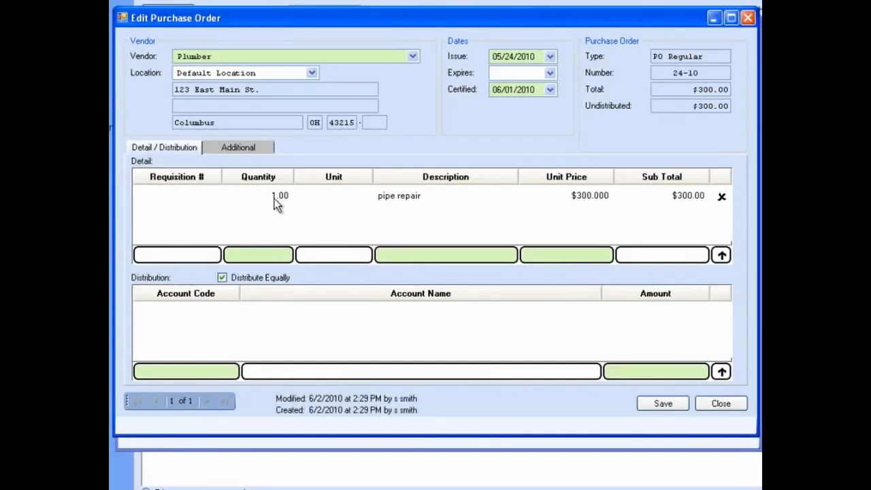
pyautogui.click(233, 370)
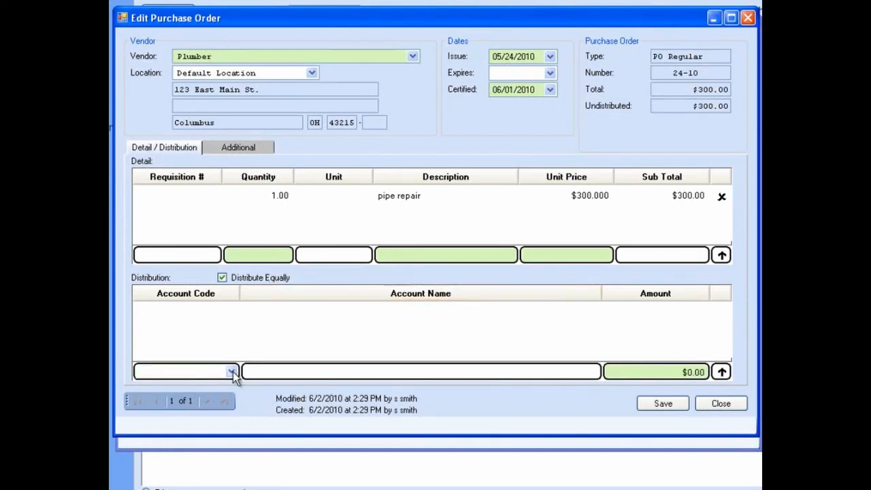
pyautogui.click(232, 372)
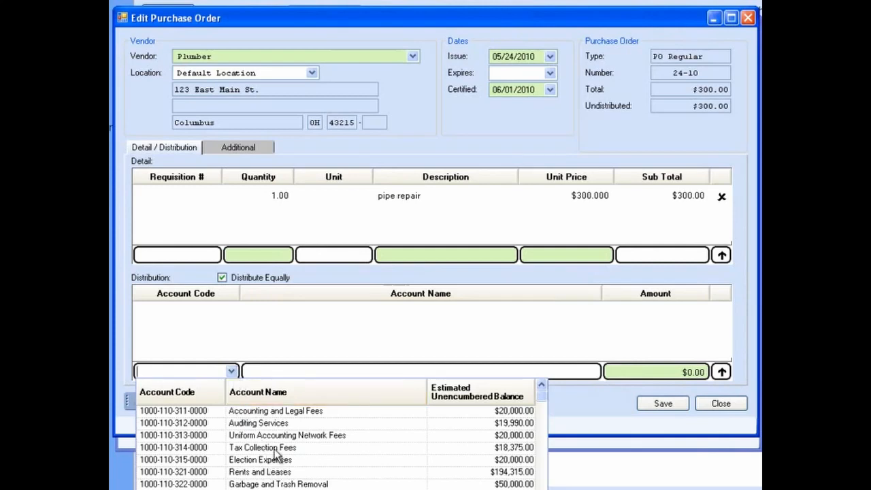
pyautogui.click(276, 471)
pyautogui.click(698, 371)
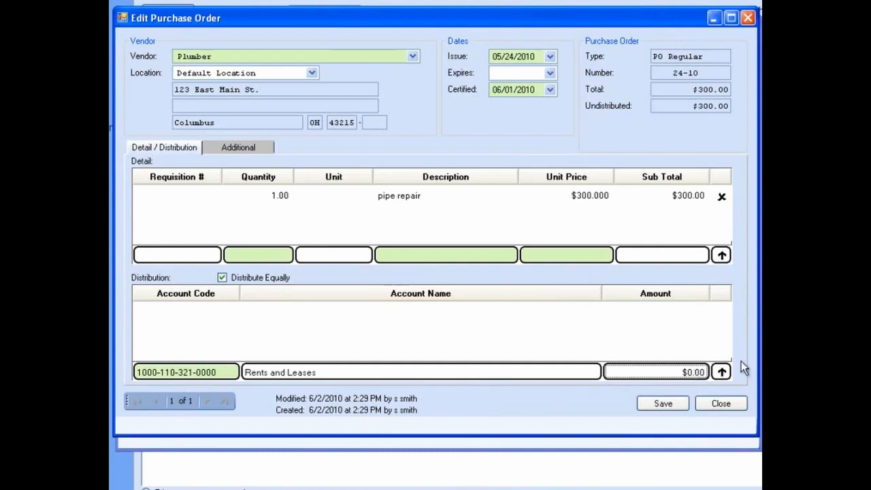
pyautogui.click(721, 372)
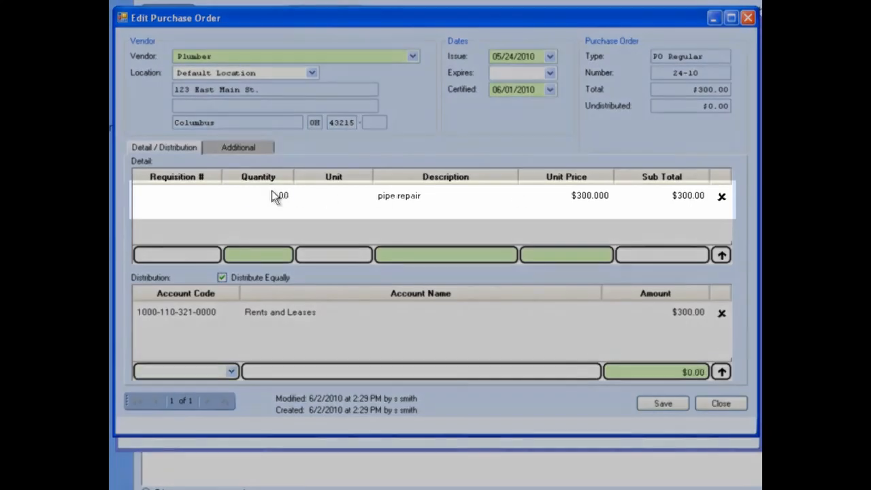
# Set the quantity of the pipe repair detail line to 2.
pyautogui.click(272, 194)
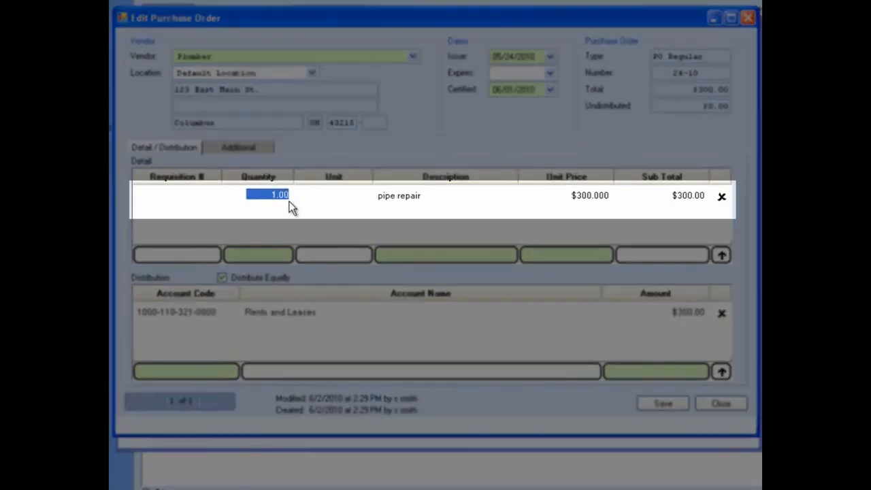
pyautogui.write('2')
pyautogui.press('Tab')
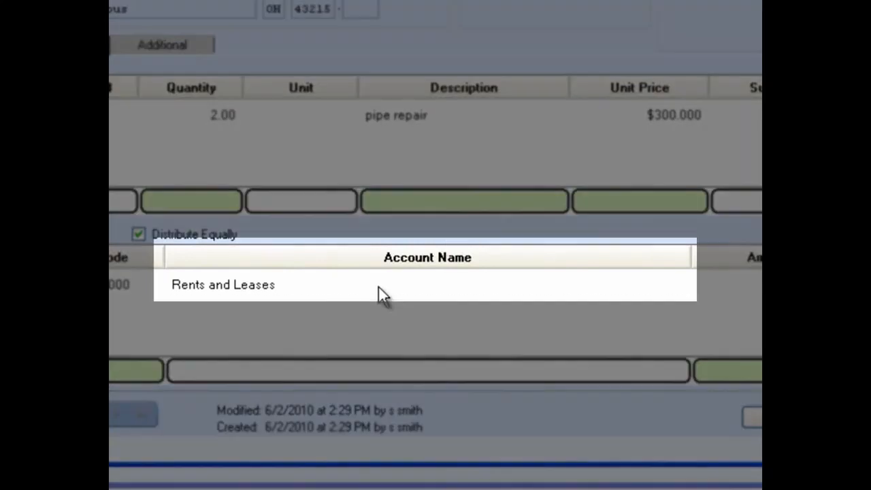
# Replace the Rents and Leases Distribution line with one for the Repairs and Maintenance account.
pyautogui.click(319, 285)
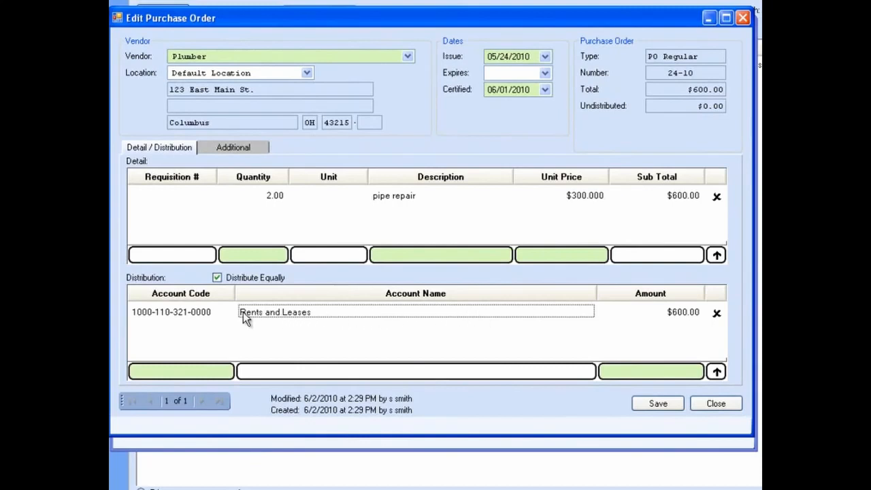
pyautogui.click(716, 313)
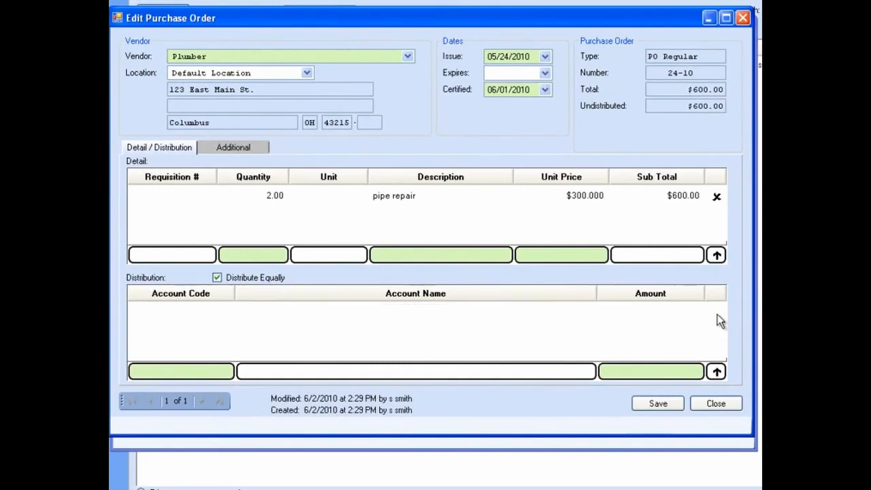
pyautogui.click(227, 371)
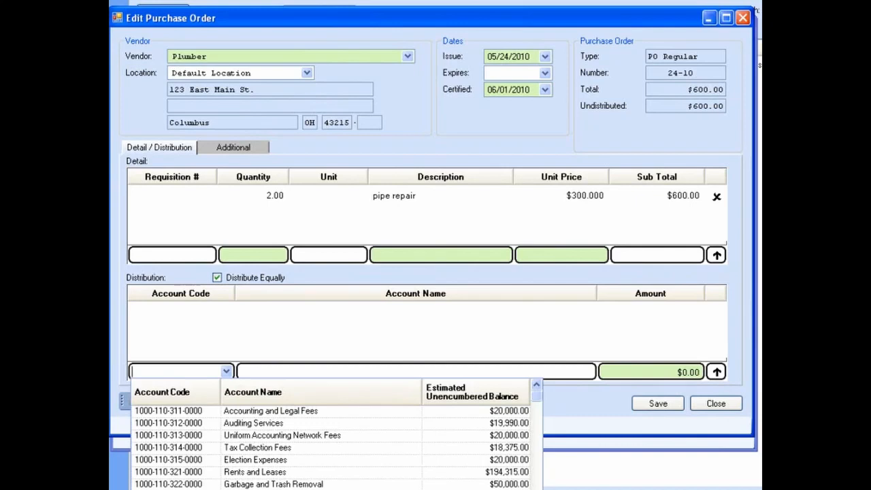
pyautogui.click(344, 486)
pyautogui.click(717, 371)
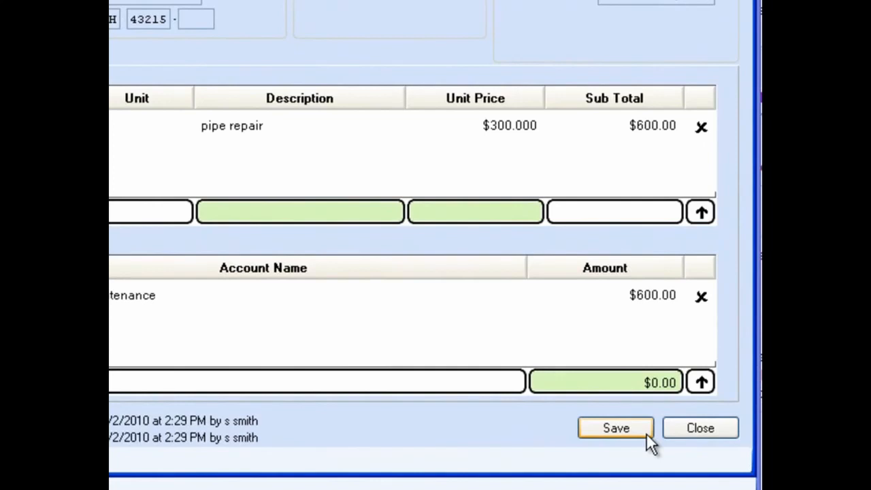
# Start closing the purchase order form and cancel at the save-changes prompt.
pyautogui.click(686, 435)
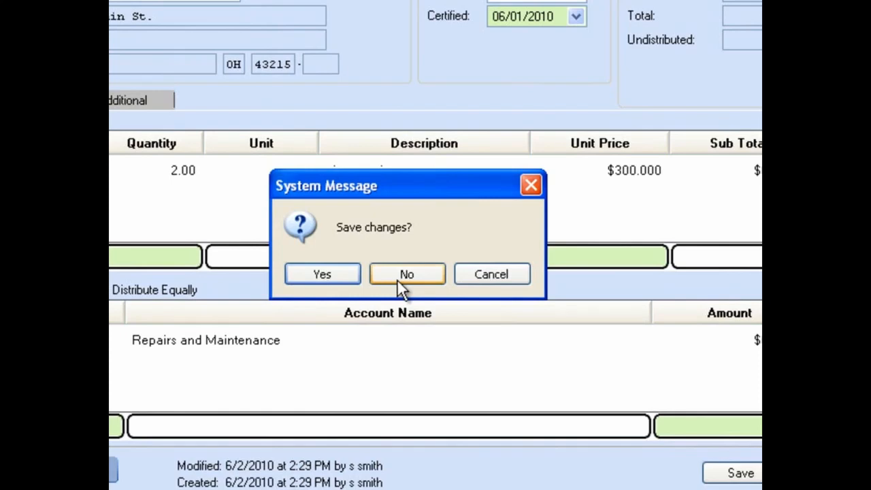
pyautogui.click(481, 277)
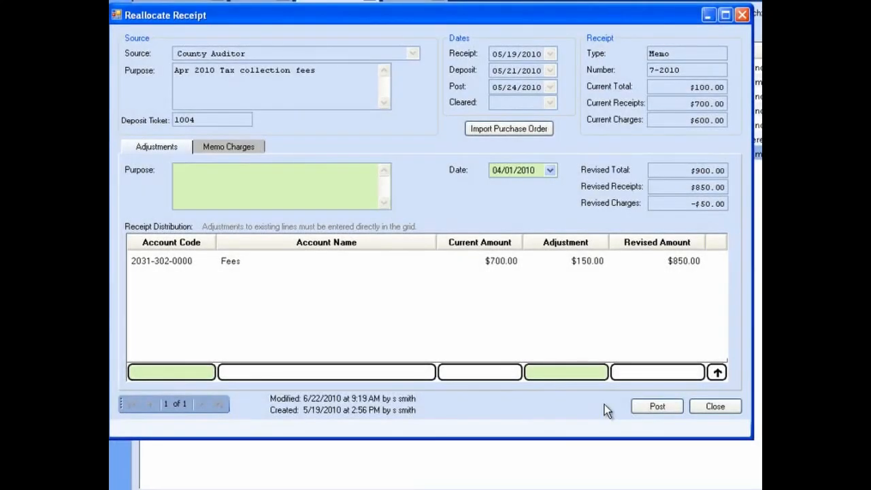
# Try to post the receipt reallocation and examine the flagged fields in the adjustments and memo charges.
pyautogui.click(654, 408)
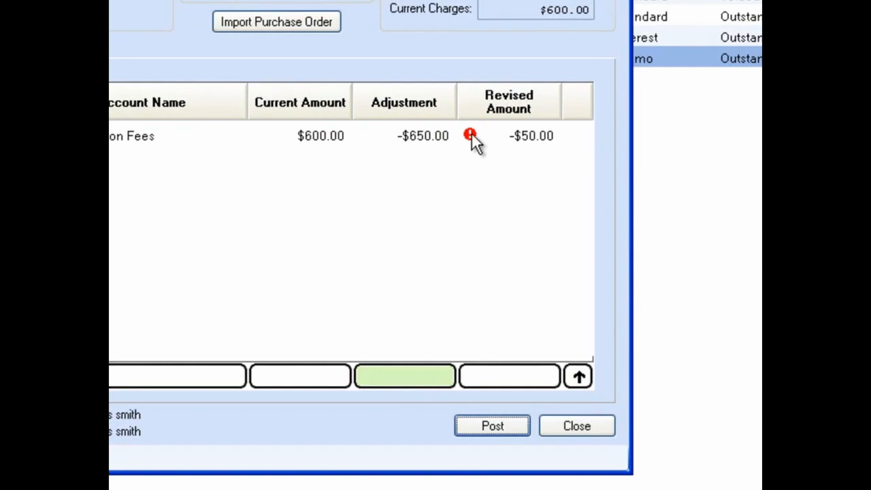
pyautogui.moveTo(472, 134)
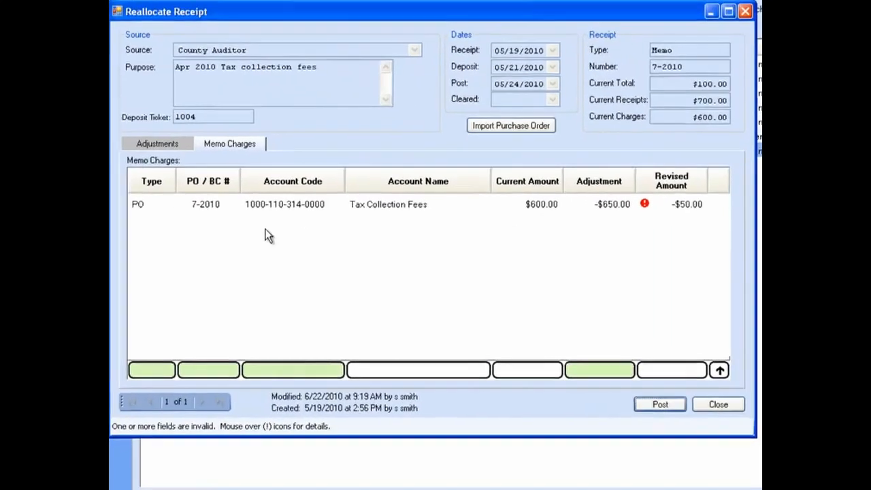
pyautogui.click(153, 146)
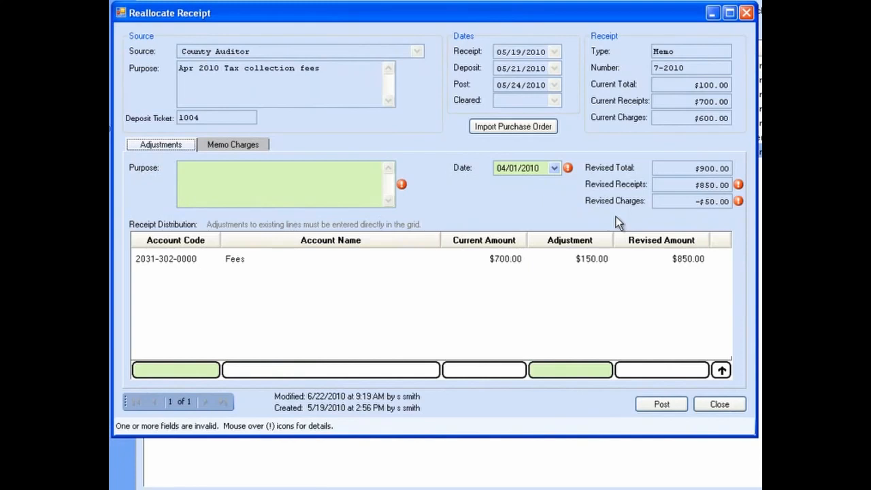
pyautogui.click(238, 148)
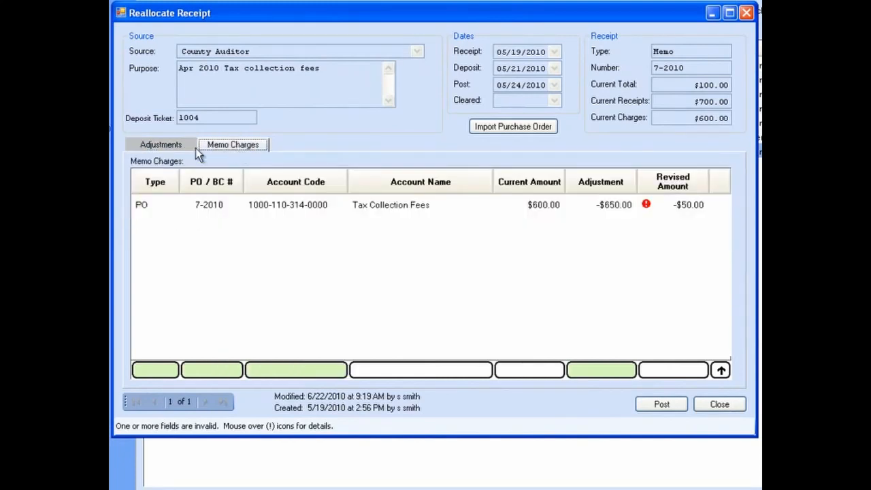
pyautogui.click(158, 146)
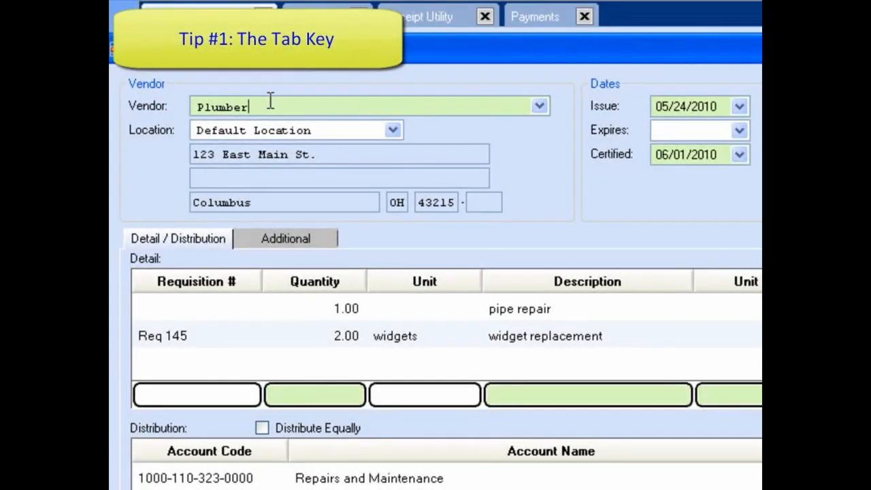
# Move forward through the purchase order's fields, from the Vendor to the description of the widget replacement detail line.
pyautogui.moveTo(264, 107); pyautogui.dragTo(170, 110)
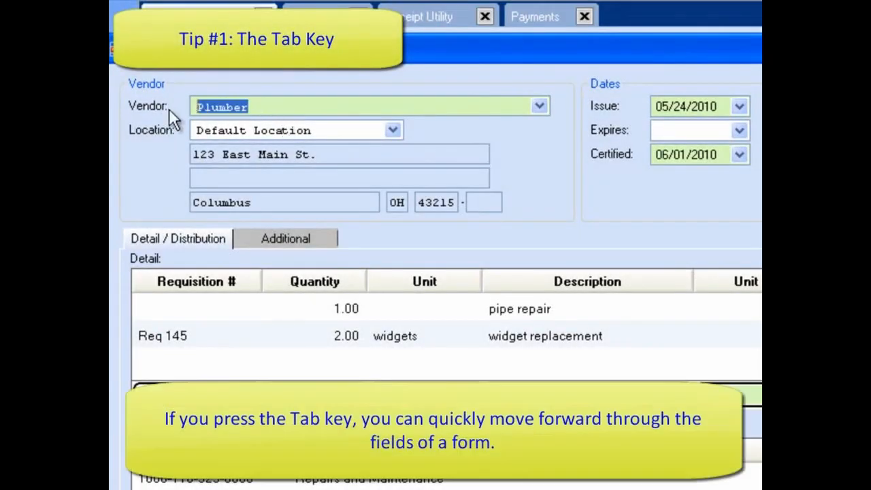
pyautogui.press('Tab')
pyautogui.press('Tab')
pyautogui.press('Tab')
pyautogui.press('Tab')
pyautogui.press('Tab')
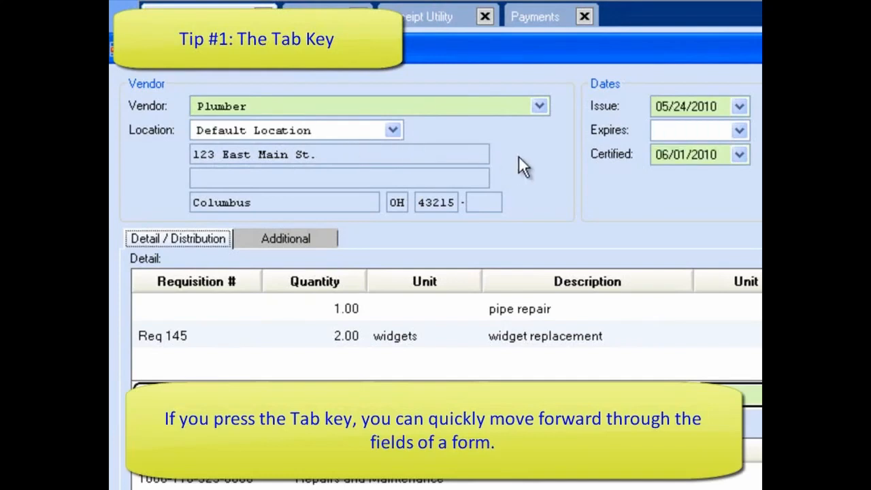
pyautogui.press('Tab')
pyautogui.click(245, 316)
pyautogui.press('Tab')
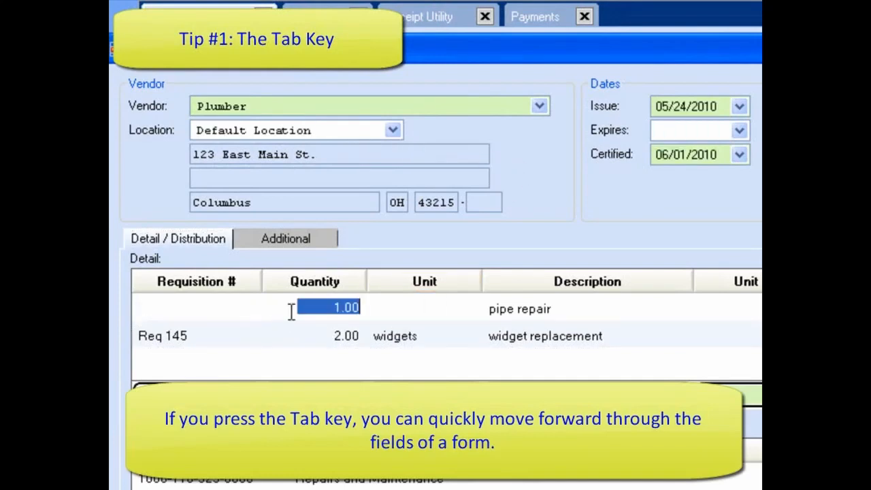
pyautogui.press('Tab')
pyautogui.press('Tab')
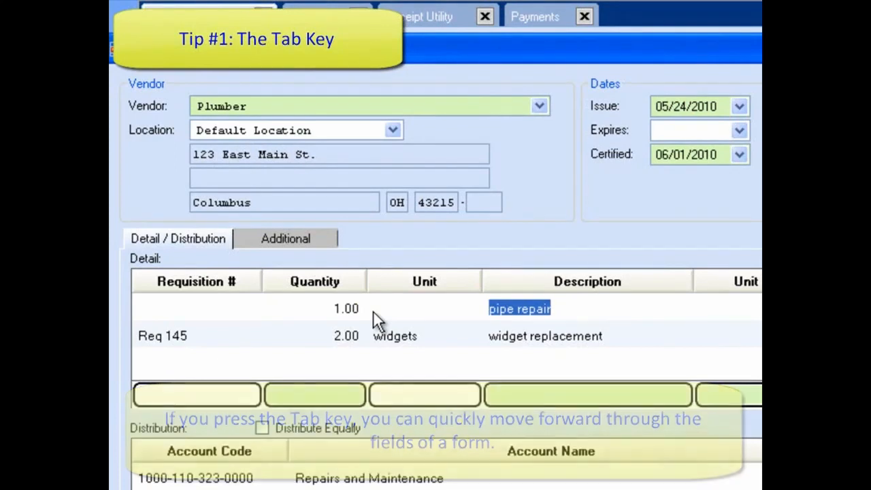
pyautogui.press('Tab')
pyautogui.press('Tab')
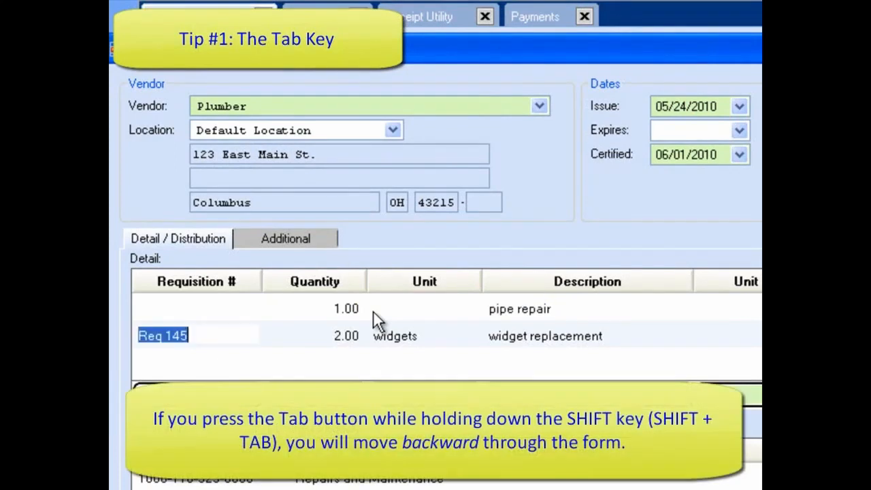
pyautogui.press('Tab')
pyautogui.press('Tab')
pyautogui.press('Tab')
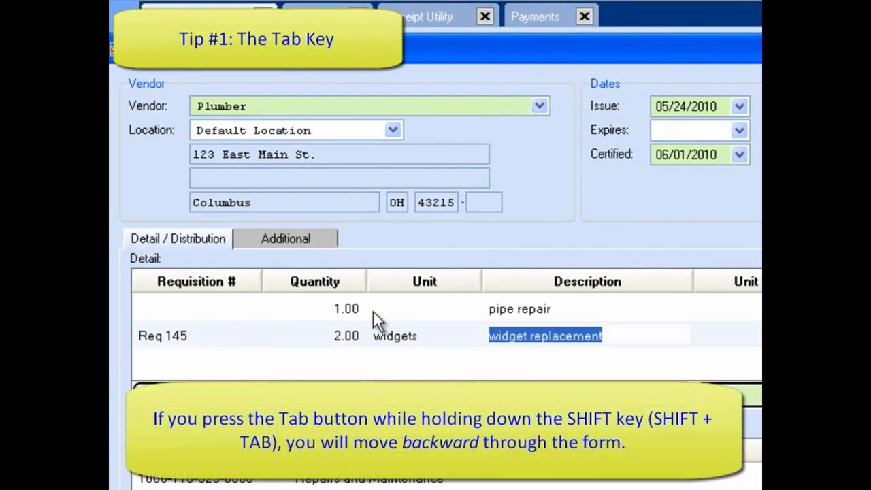
# Move backward through the Detail fields, from the widget replacement description into the pipe repair line.
pyautogui.hotkey('shift', 'Tab')
pyautogui.hotkey('shift', 'Tab')
pyautogui.hotkey('shift', 'Tab')
pyautogui.hotkey('shift', 'Tab')
pyautogui.hotkey('shift', 'Tab')
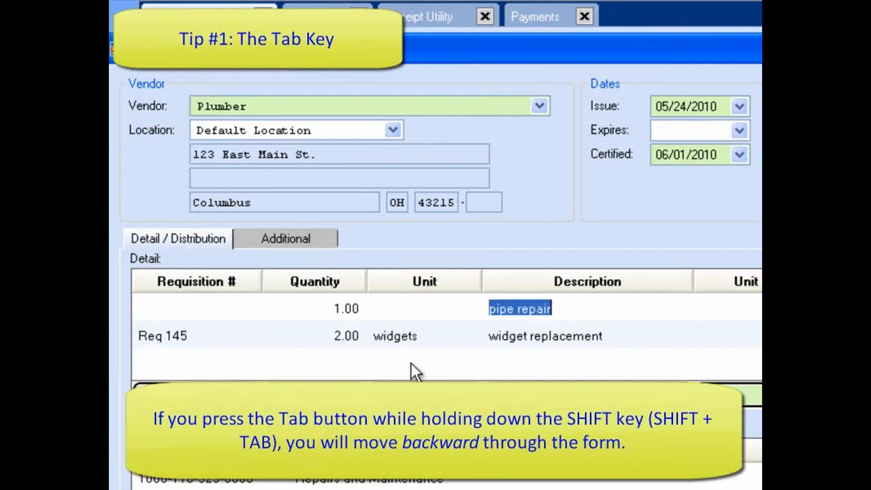
pyautogui.hotkey('shift', 'Tab')
pyautogui.hotkey('shift', 'Tab')
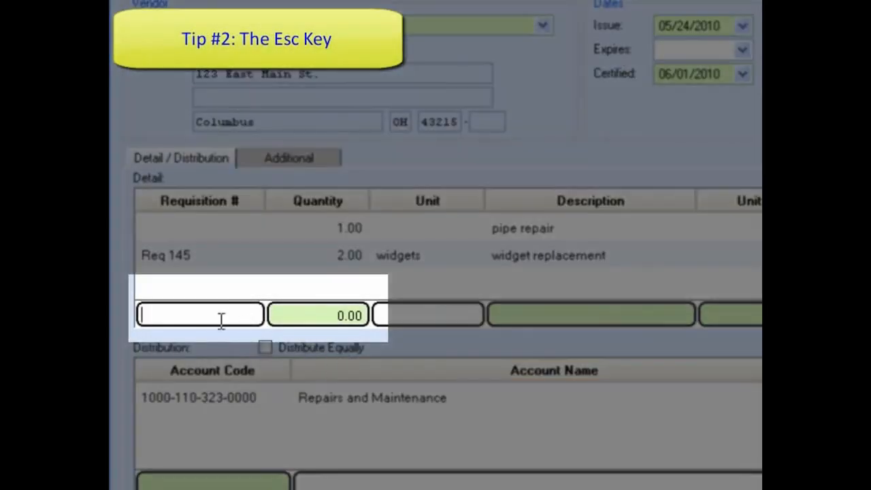
# Enter Req as the requisition number in the Detail entry line and clear the line.
pyautogui.write('Req')
pyautogui.press('Tab')
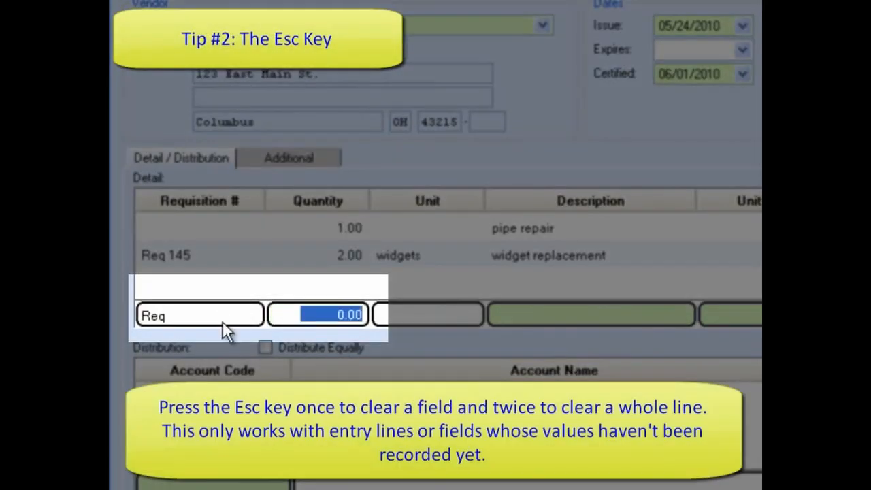
pyautogui.press('Escape')
pyautogui.press('Escape')
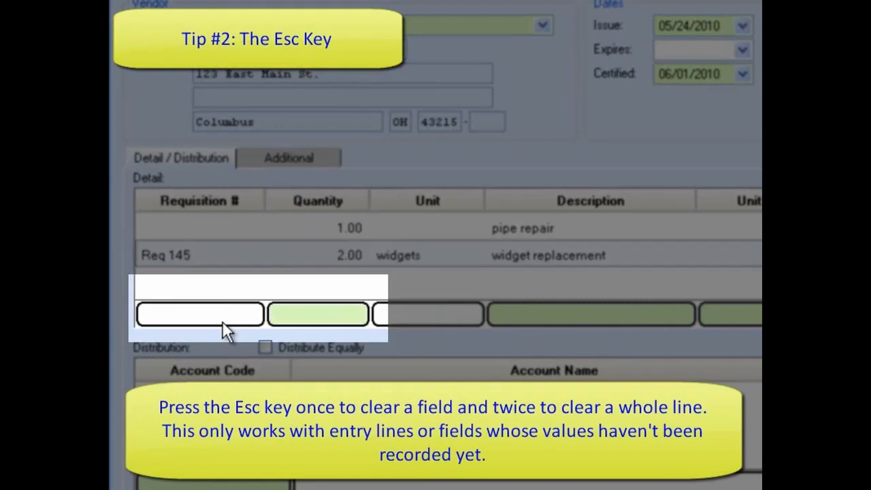
# Fill the Detail entry line with requisition Req 146, quantity 2 and unit test, and clear the whole line.
pyautogui.write('Re')
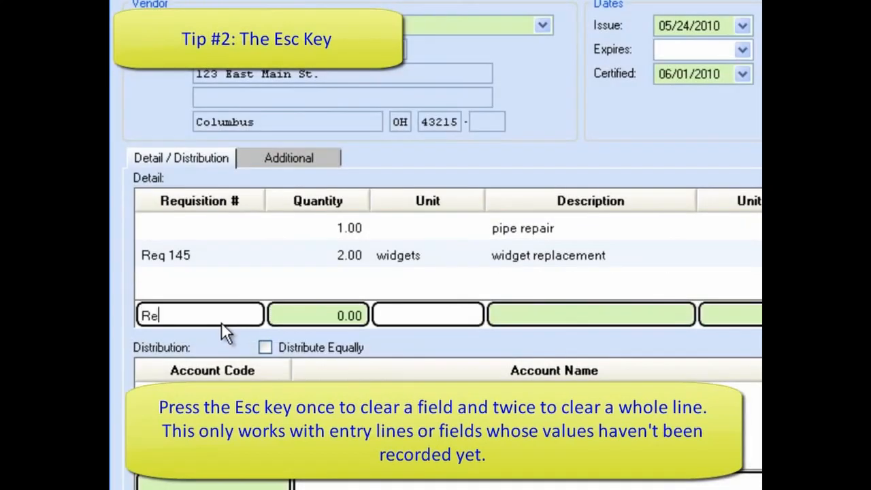
pyautogui.write('q 146')
pyautogui.press('Tab')
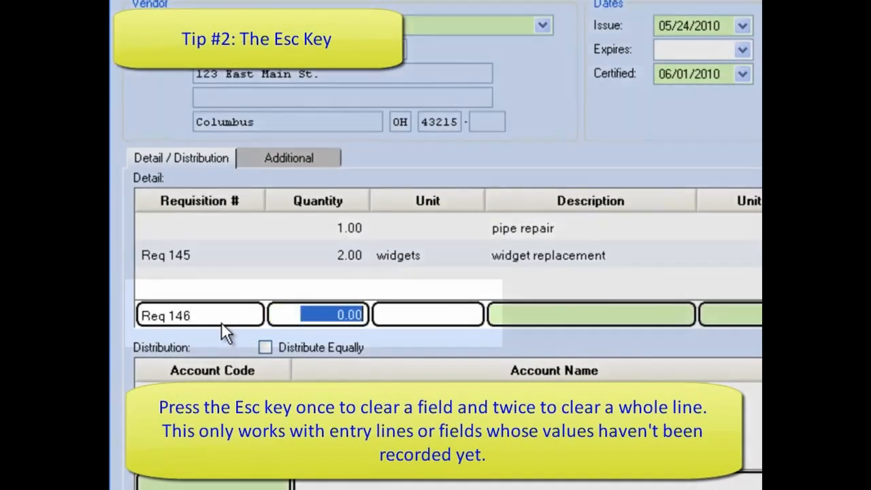
pyautogui.write('2')
pyautogui.press('Tab')
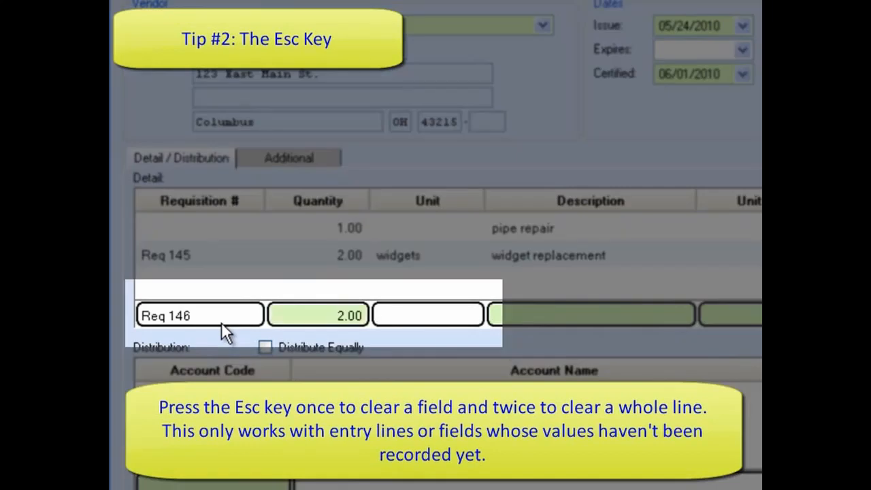
pyautogui.write('test')
pyautogui.press('Escape')
pyautogui.press('Escape')
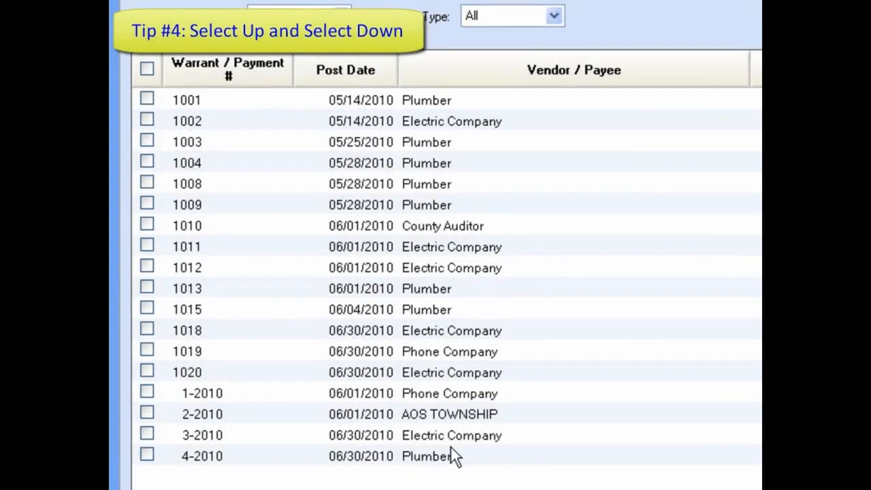
# Select payment 1013 and all payments above it in the list, and deselect them all.
pyautogui.click(147, 288)
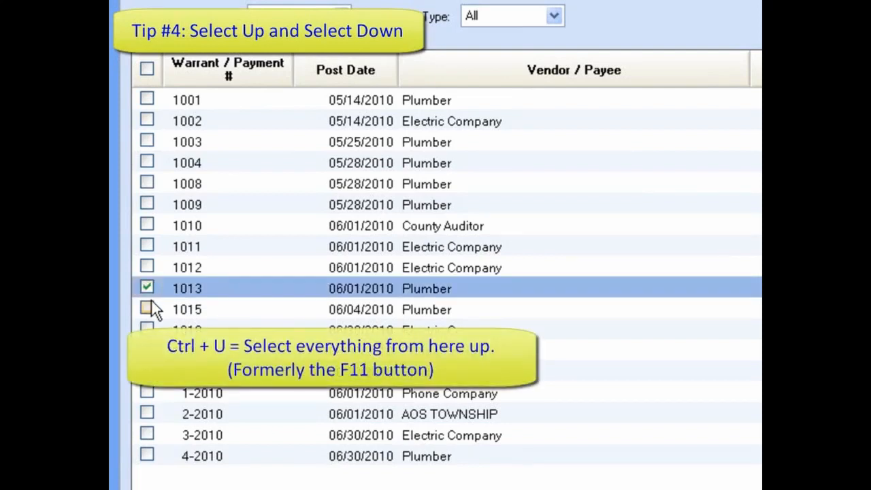
pyautogui.hotkey('ctrl', 'u')
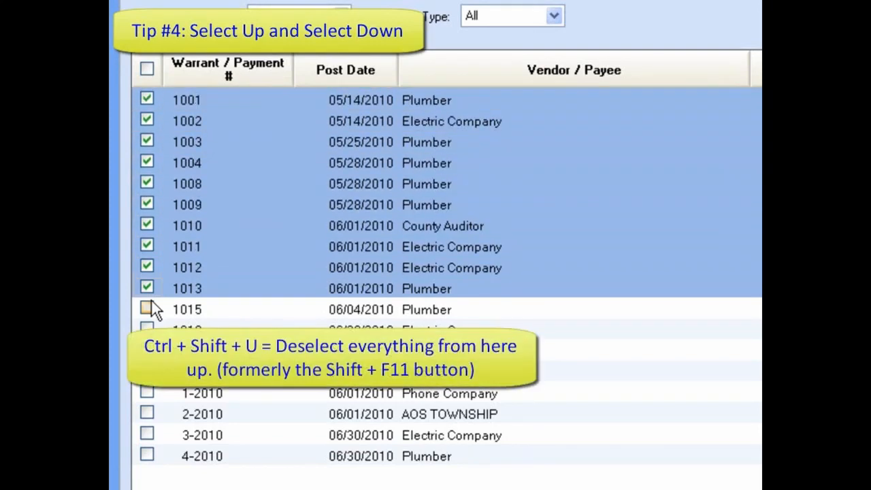
pyautogui.hotkey('ctrl', 'shift', 'u')
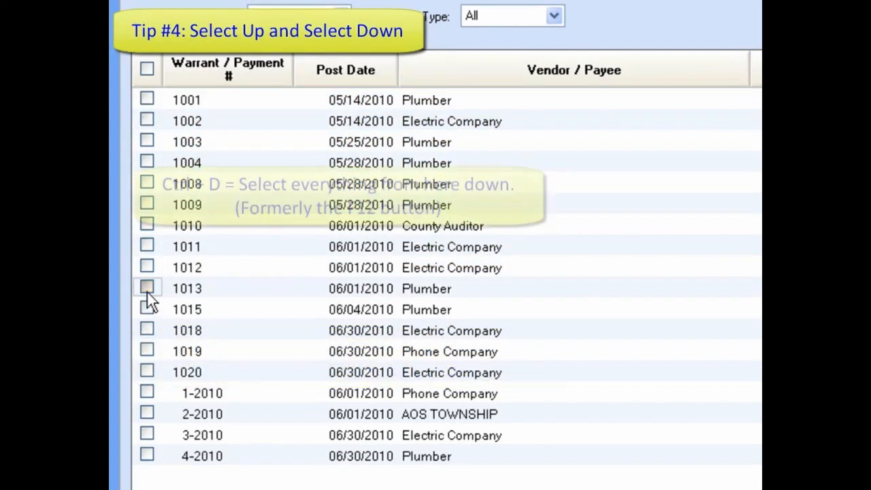
# Select payment 1013 and all payments below it in the list, and deselect them all.
pyautogui.click(147, 290)
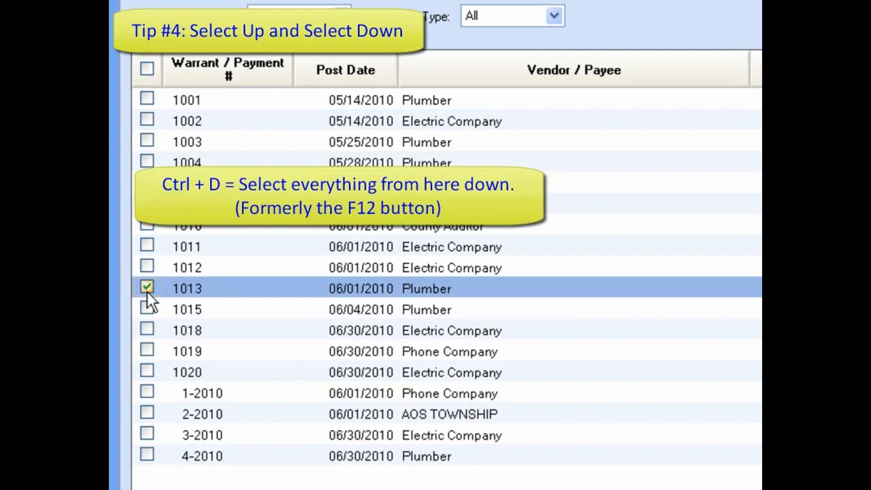
pyautogui.hotkey('ctrl', 'd')
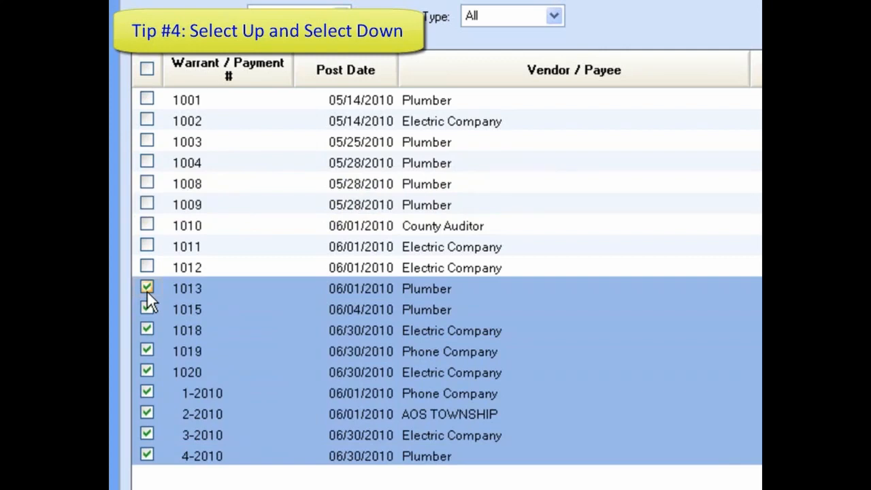
pyautogui.hotkey('ctrl', 'shift', 'd')
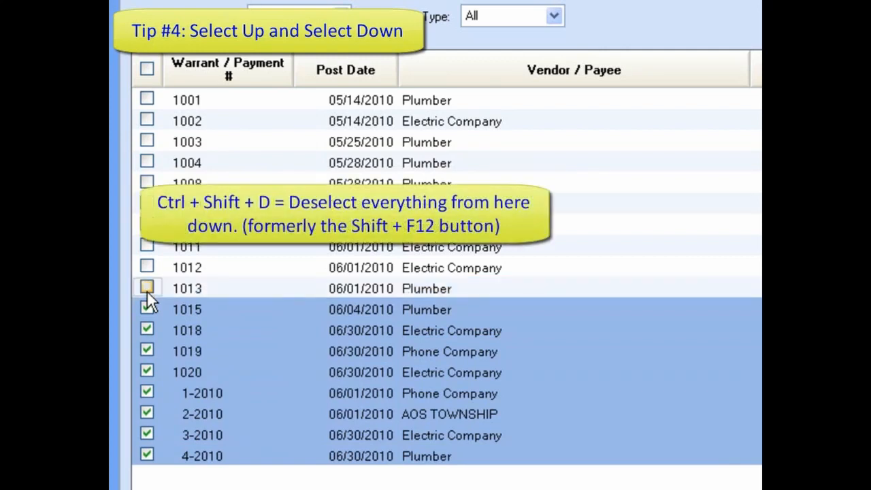